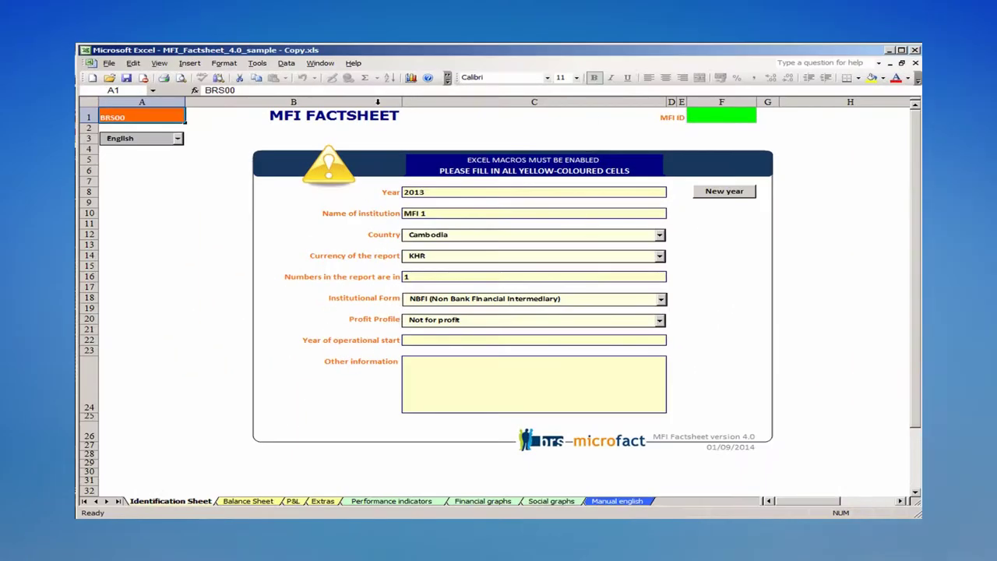
- Look through the P&L, Extras, Performance indicators and Financial graphs sheets of the sample factsheet
click(364, 118)
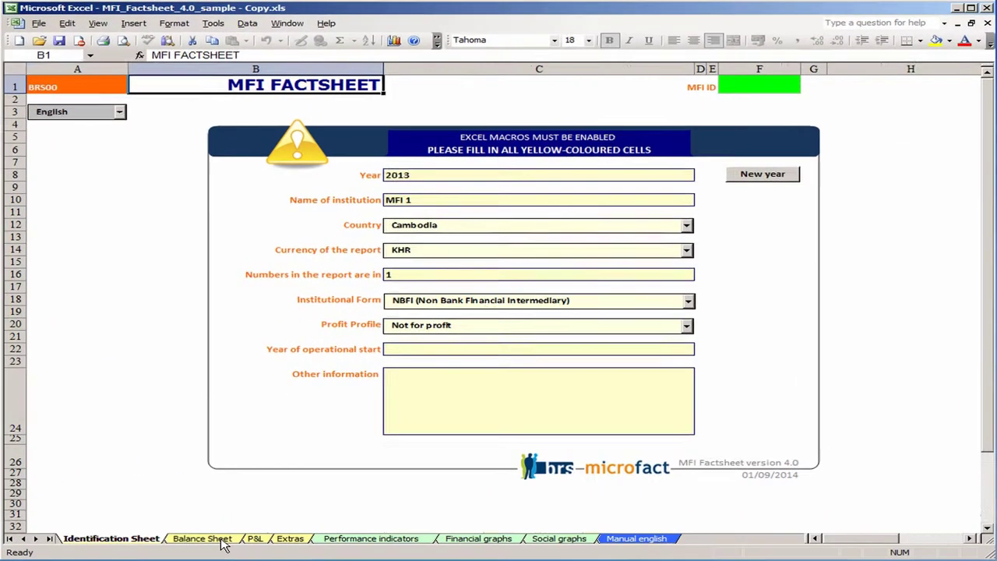
click(299, 401)
click(257, 544)
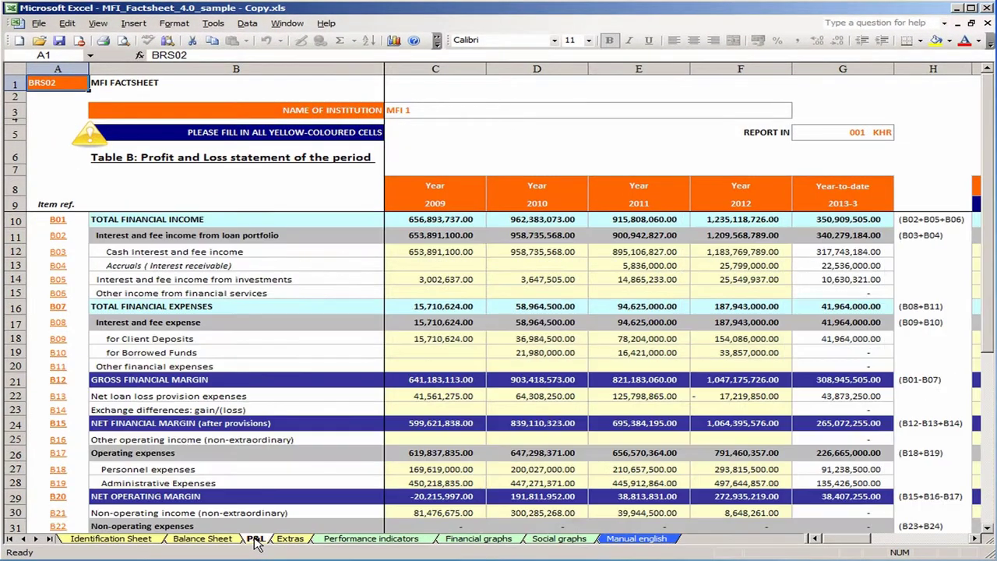
click(294, 544)
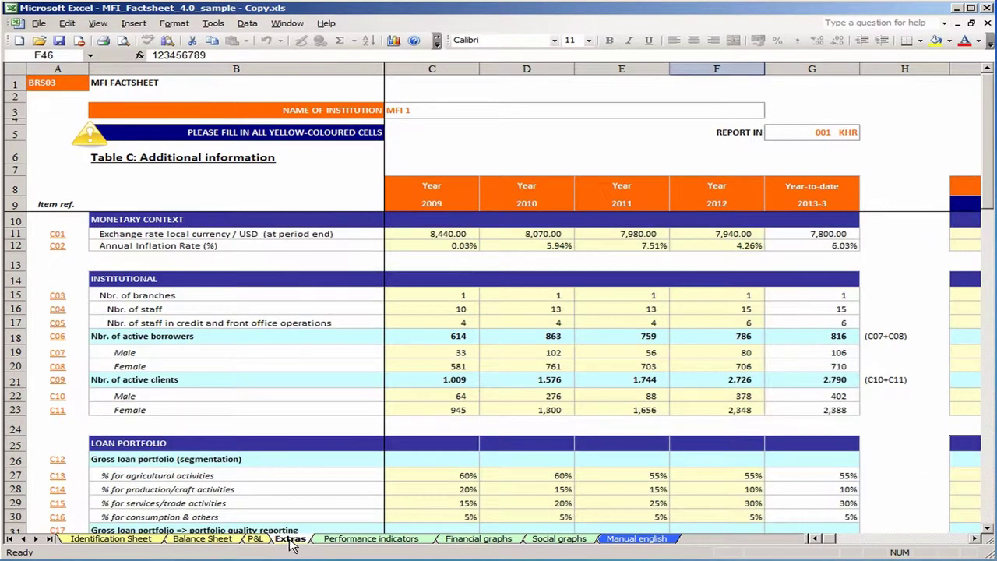
click(347, 543)
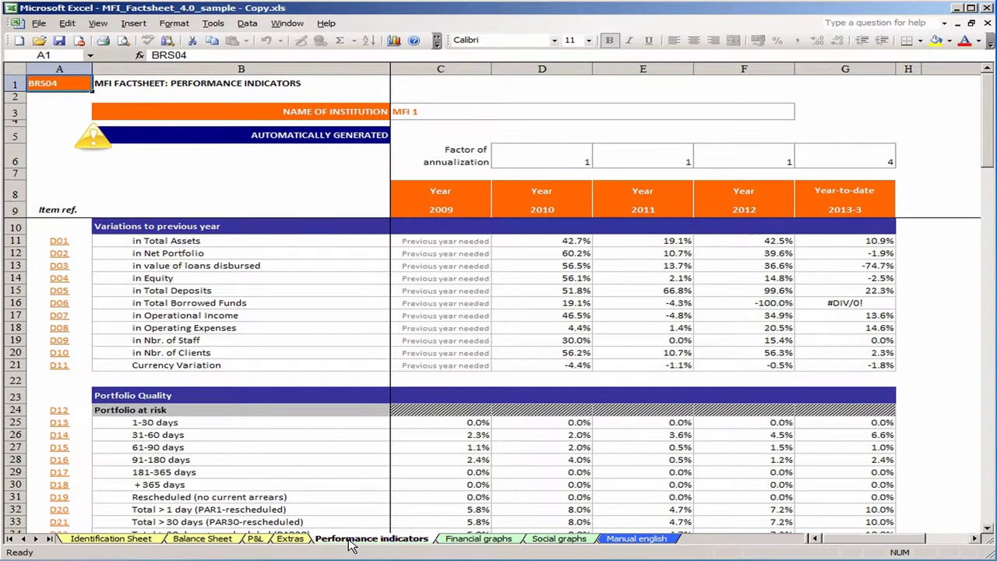
click(470, 540)
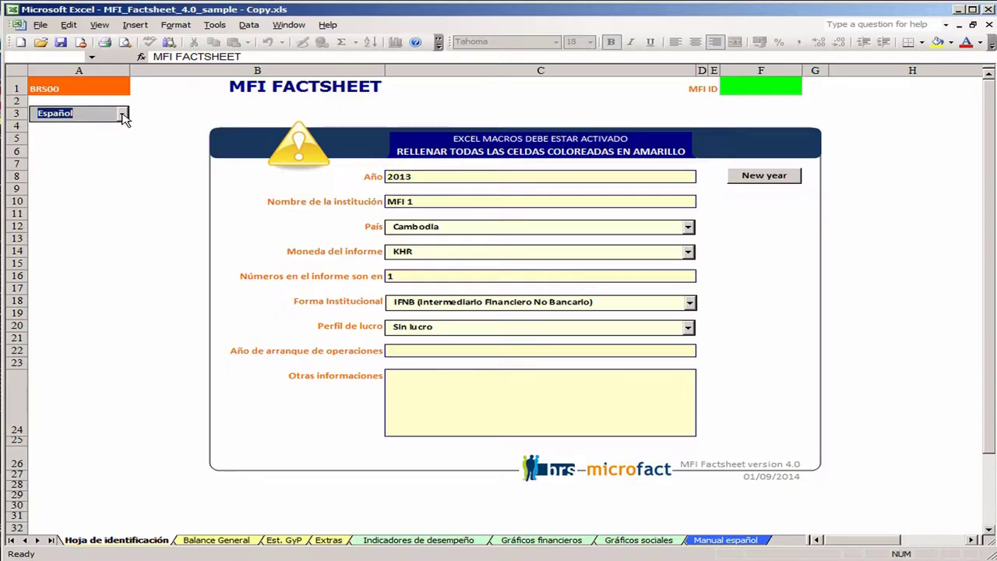
- Set the factsheet's display language to English on the identification sheet
click(123, 115)
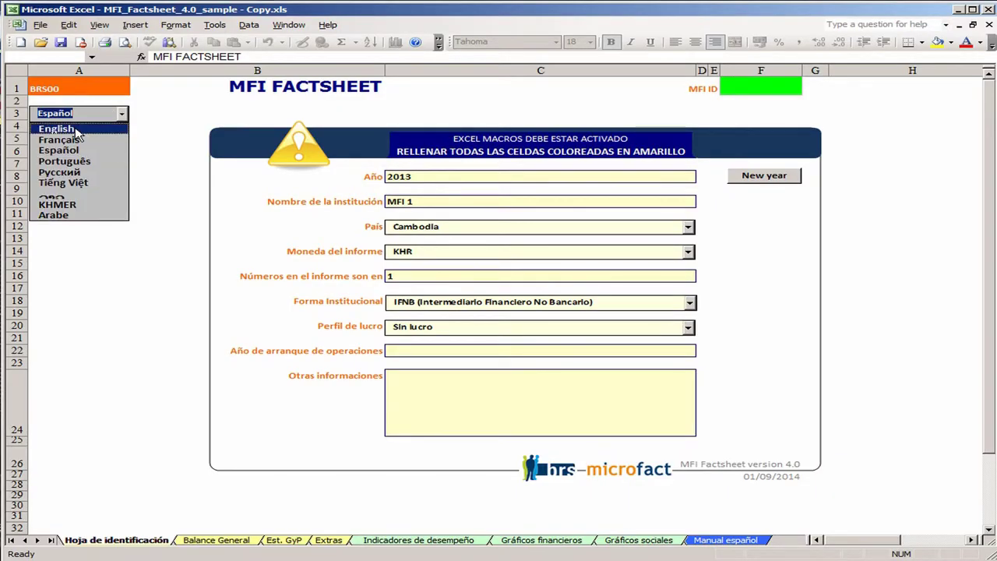
click(75, 131)
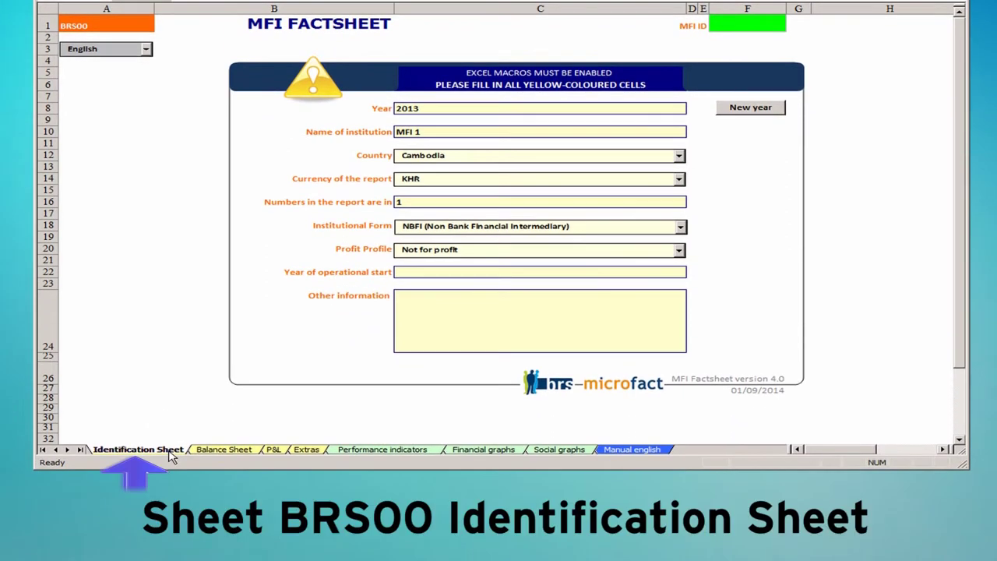
- Examine every sheet of the workbook in order, from the Identification Sheet through the tables and graphs to the English manual
click(165, 457)
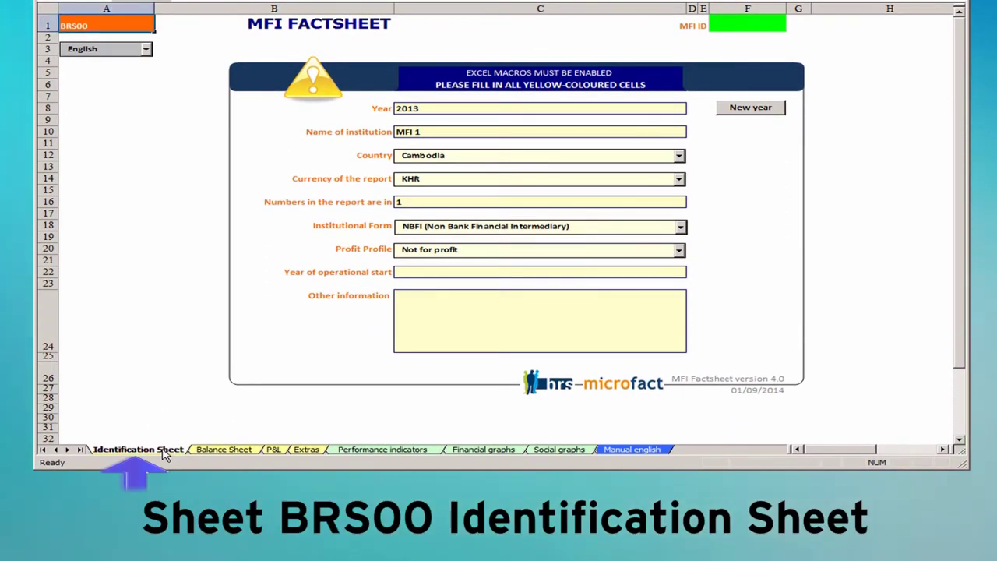
click(242, 450)
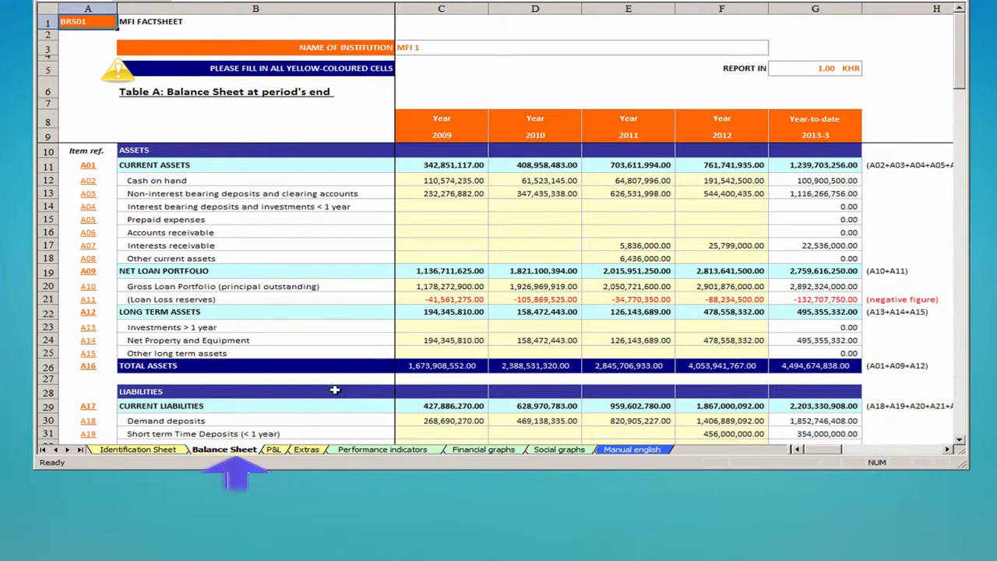
click(275, 450)
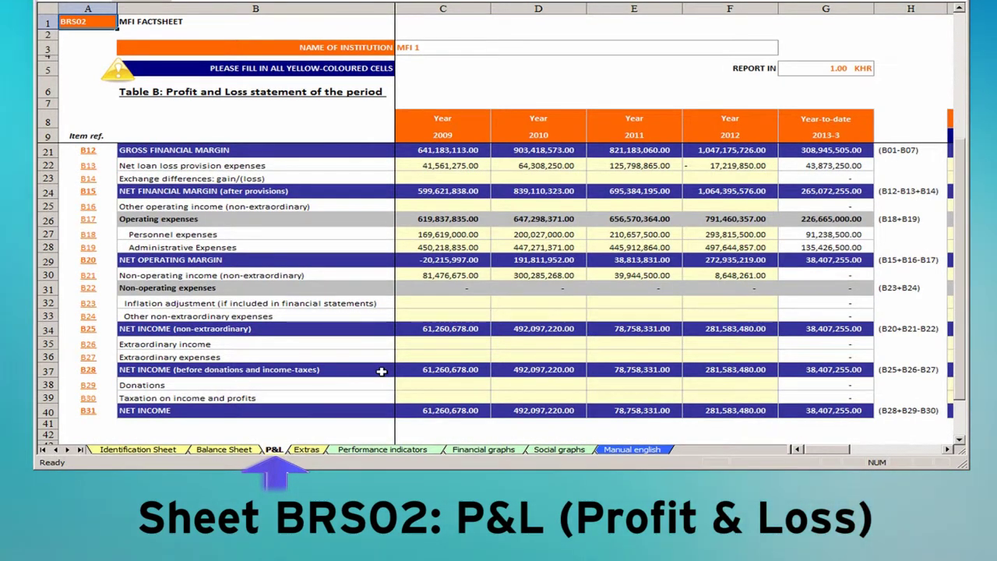
click(315, 450)
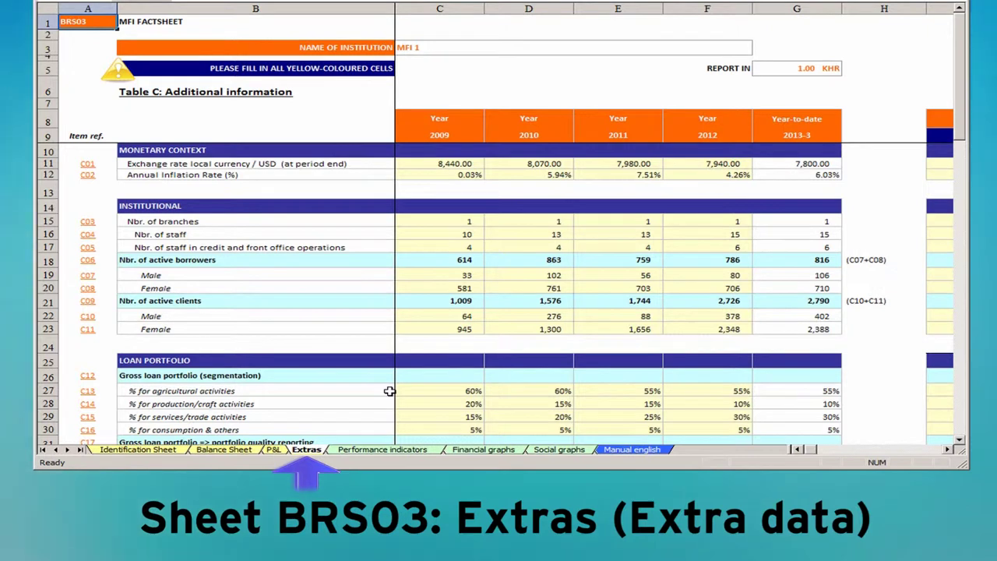
click(382, 450)
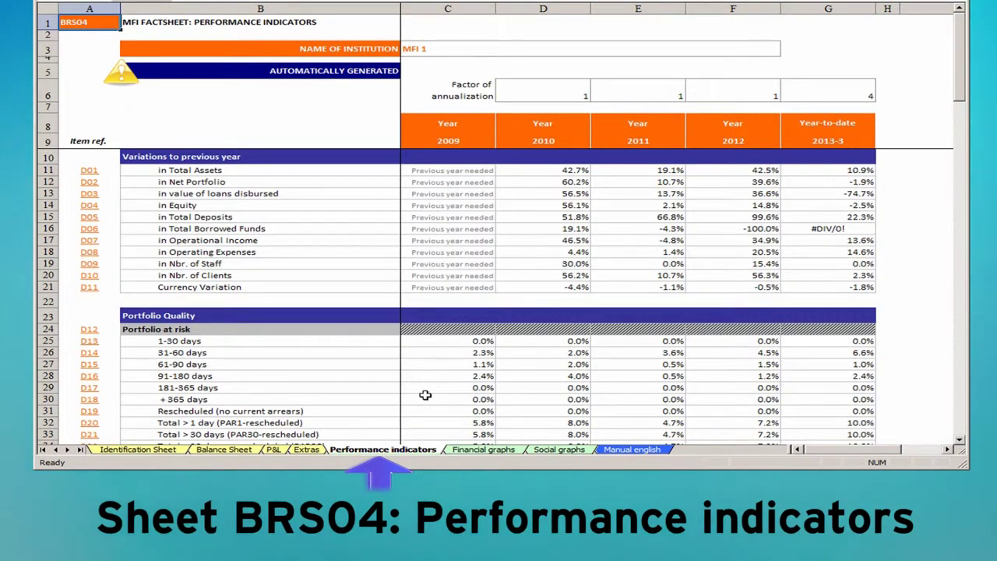
click(484, 451)
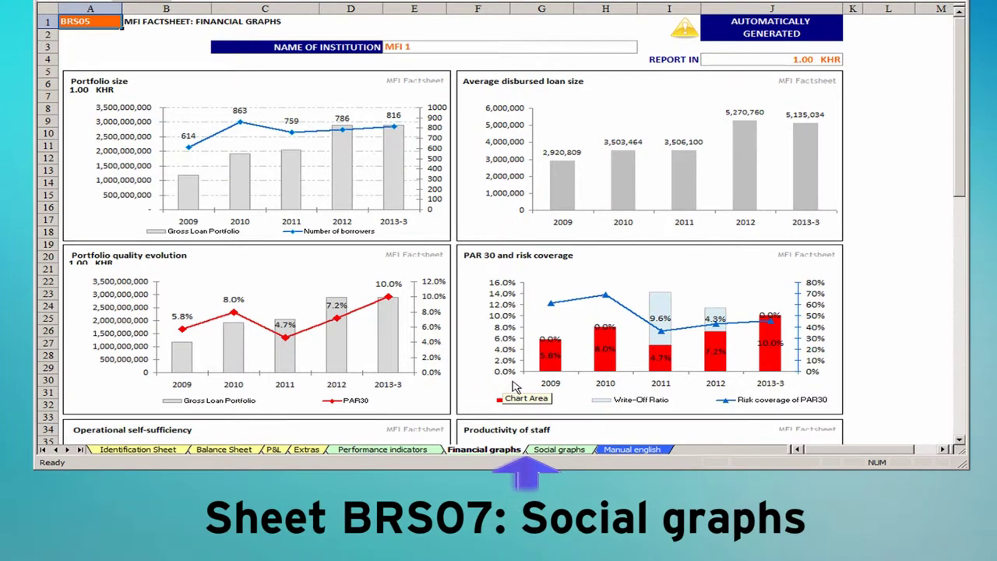
click(559, 450)
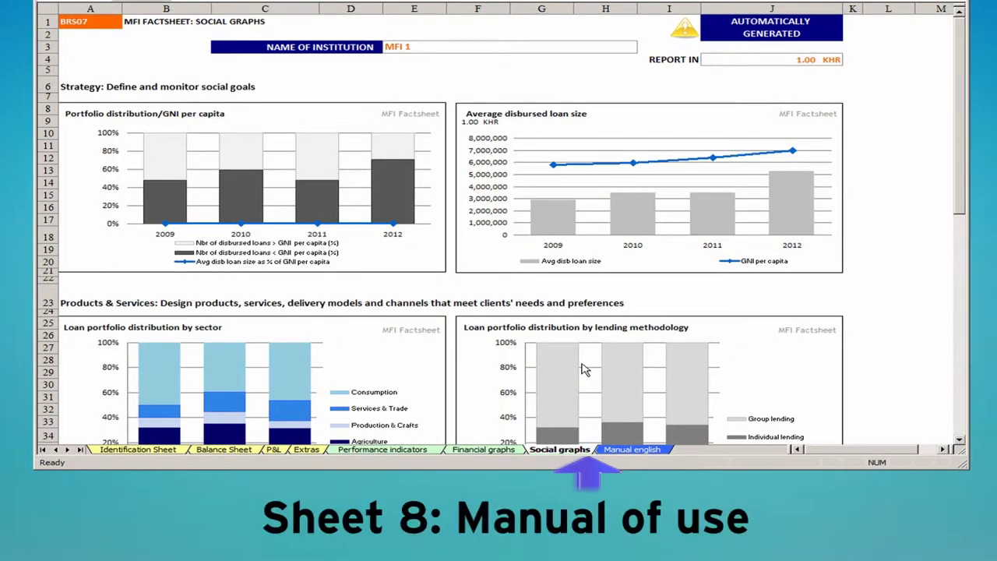
click(632, 450)
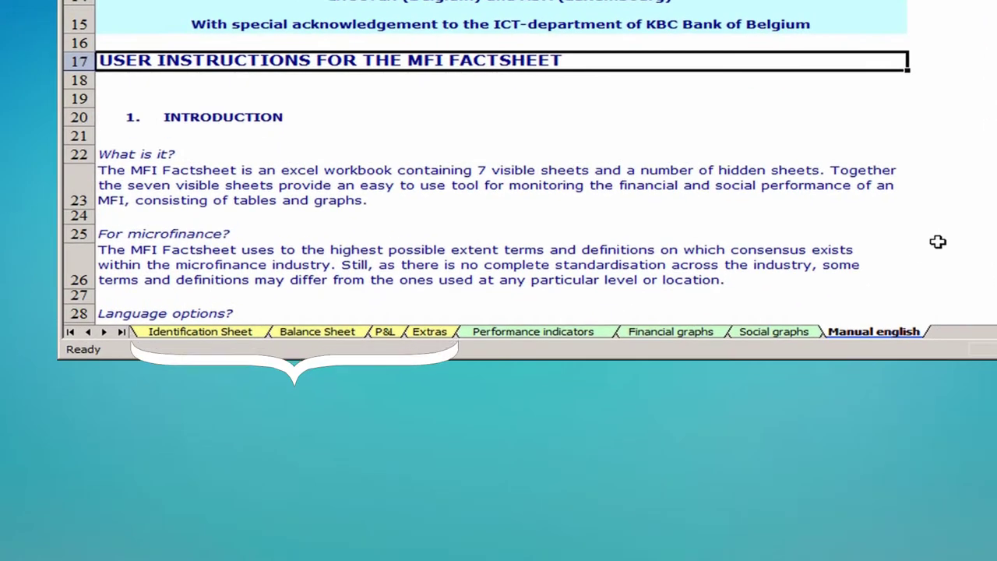
- Revisit the four data-entry sheets, followed by the three automatically generated sheets and the manual
click(227, 335)
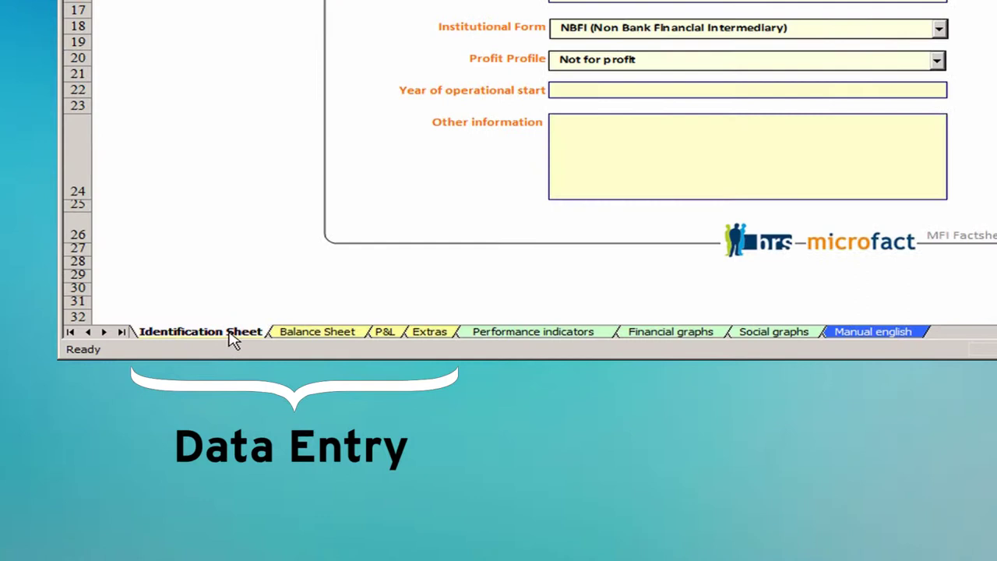
click(319, 335)
click(383, 333)
click(429, 333)
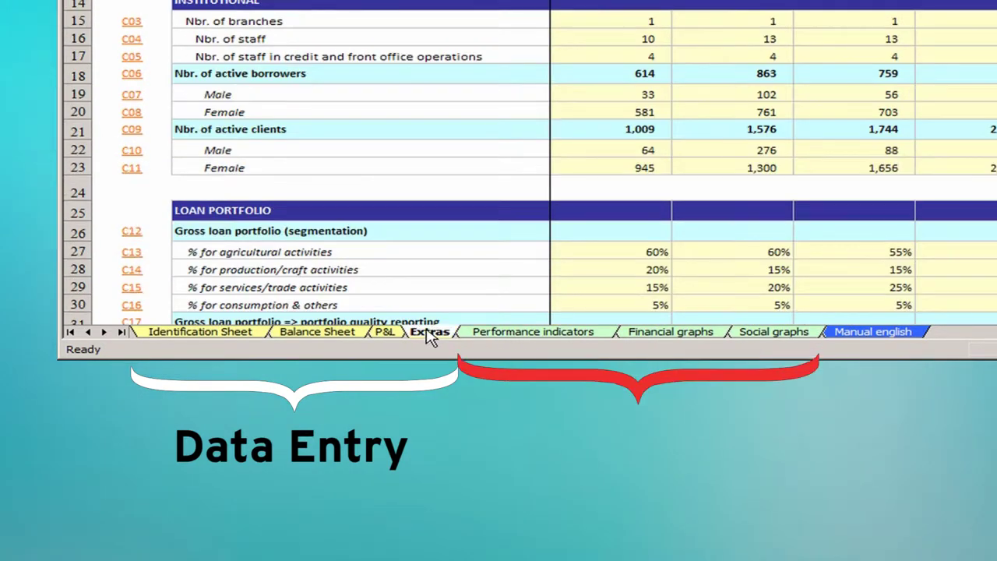
click(543, 335)
click(661, 337)
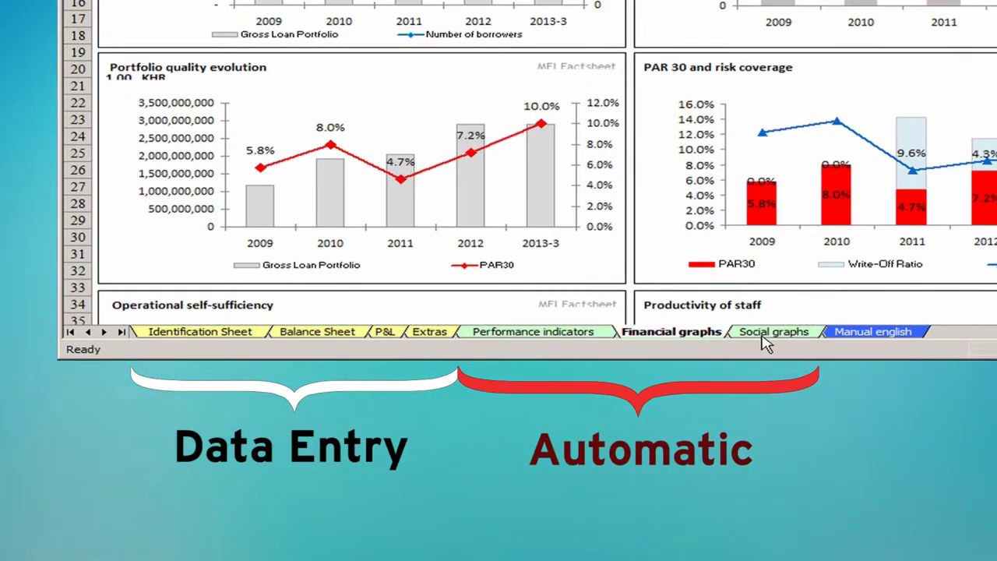
click(765, 338)
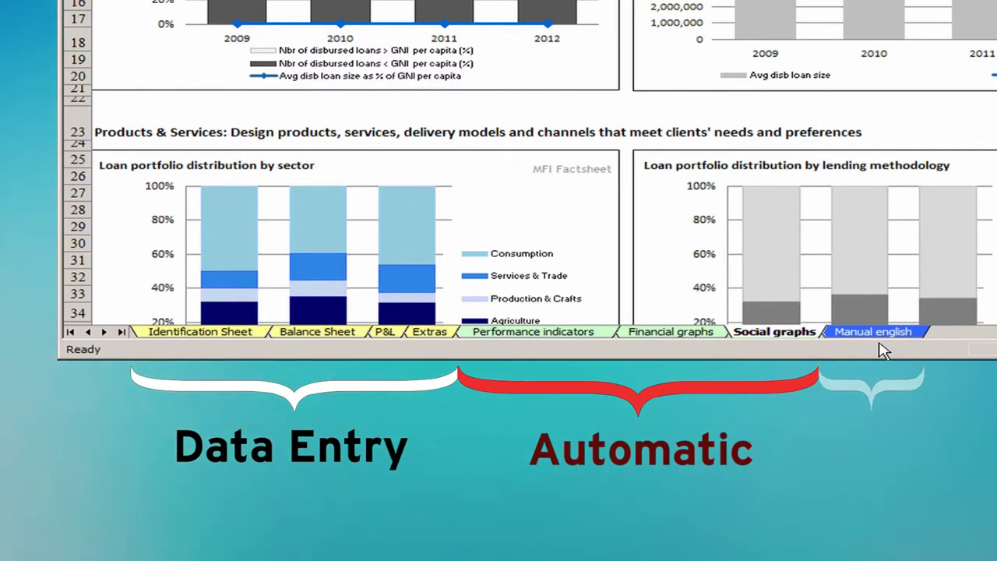
click(888, 336)
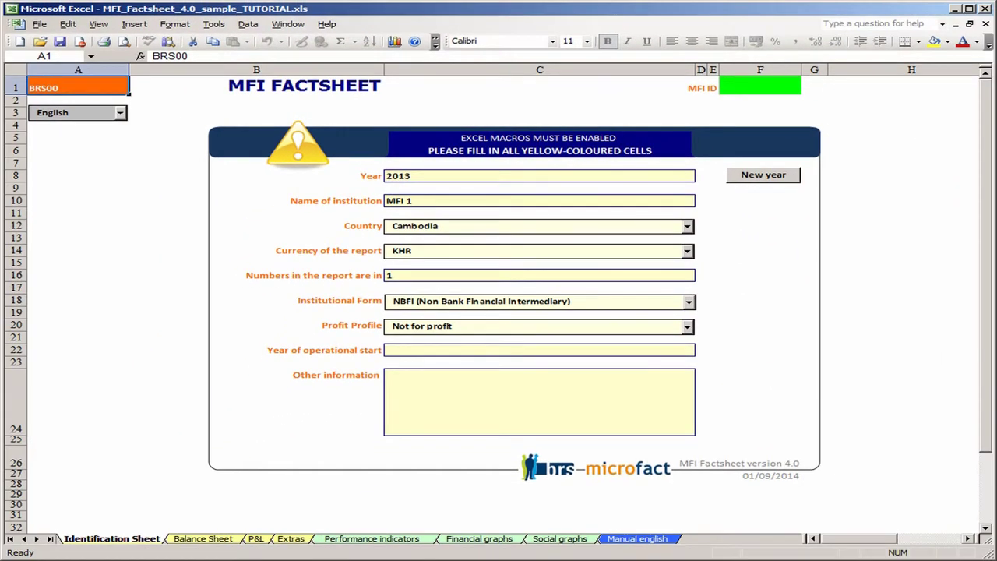
- Set the factsheet's year to 2015, check the Balance Sheet's year headings and return to the Identification Sheet
double_click(466, 177)
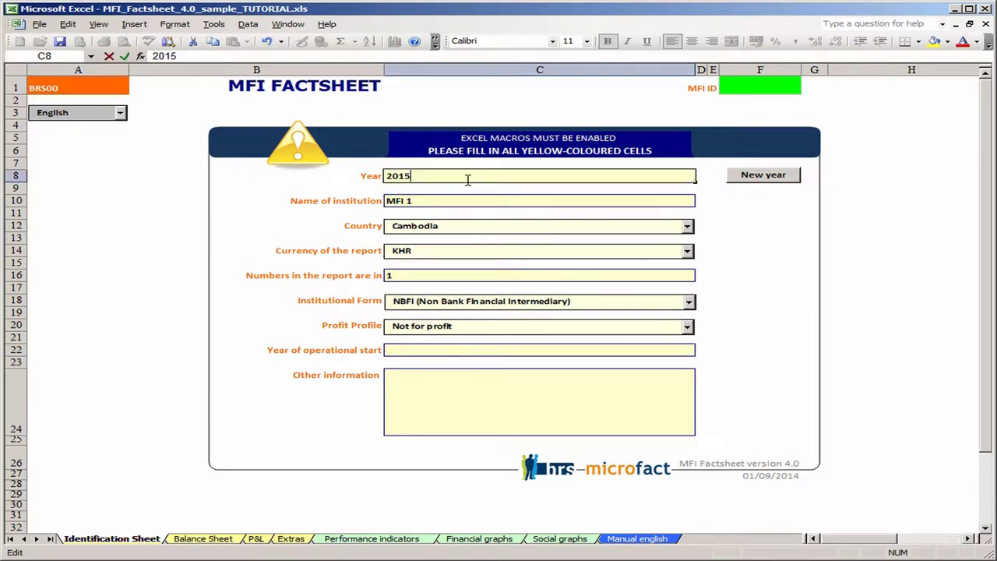
click(204, 539)
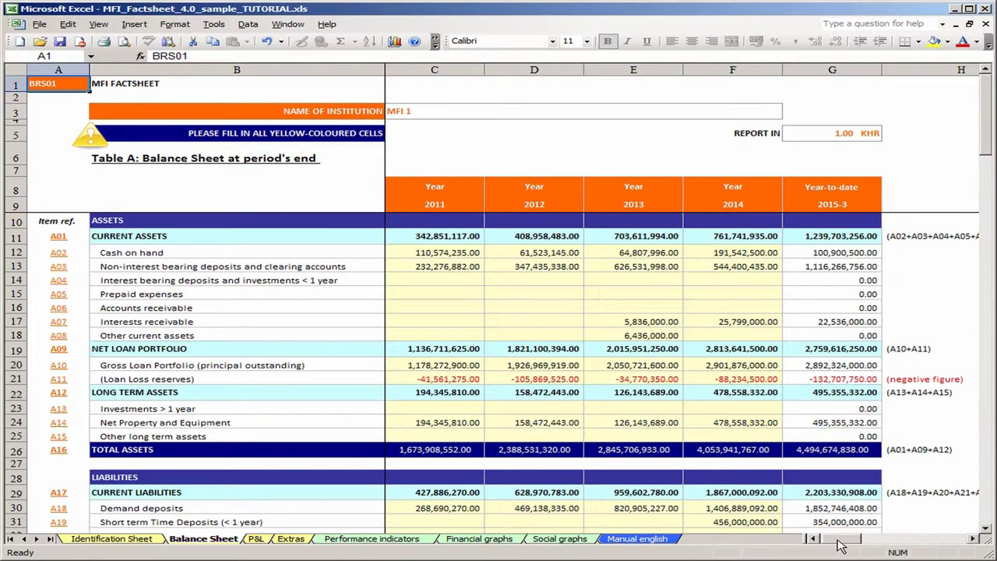
mouse_move(842, 545)
mouse_down()
mouse_move(890, 543)
mouse_move(839, 543)
mouse_up()
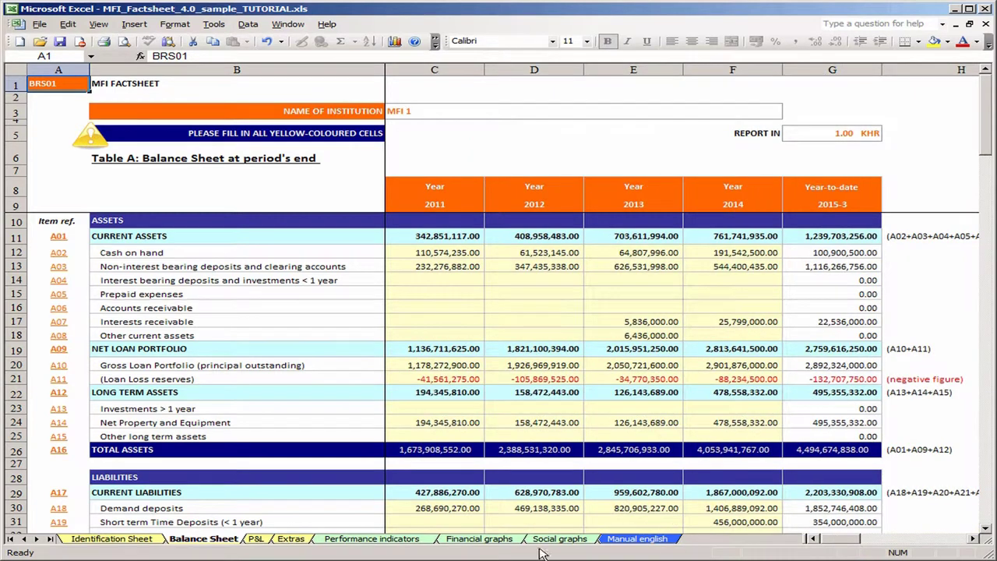
click(132, 539)
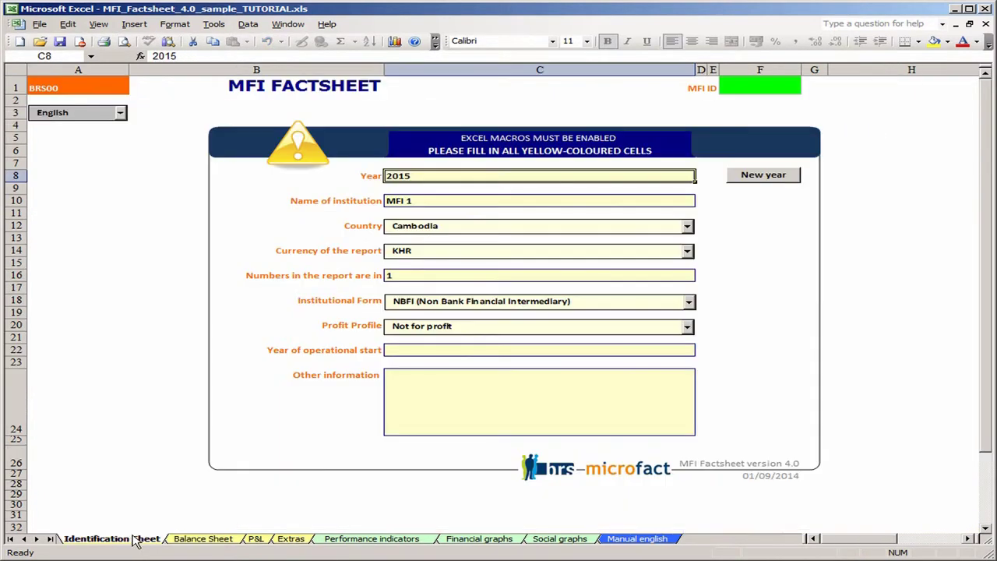
- Select the institution name field and view the available report currencies without changing the selection
click(483, 200)
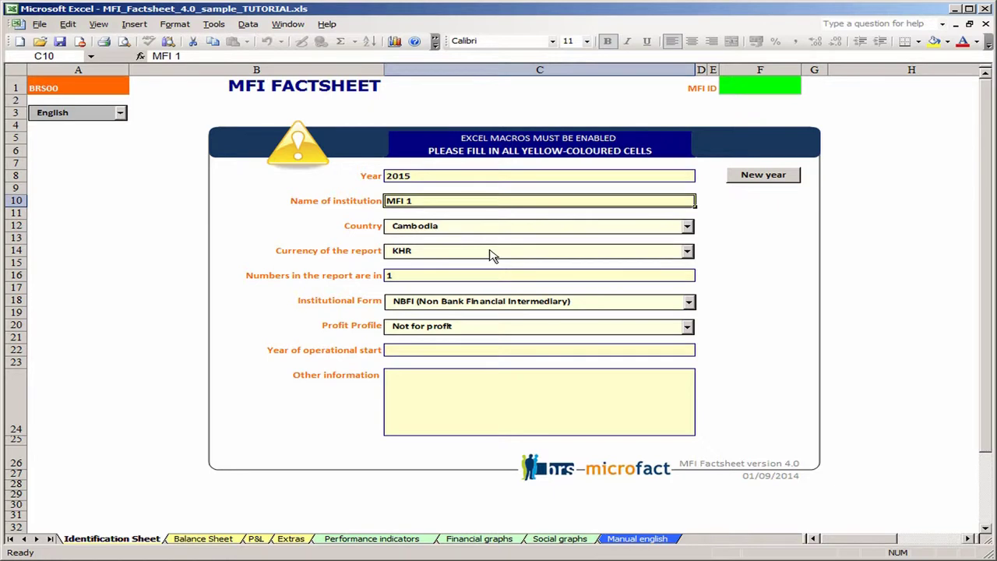
click(687, 251)
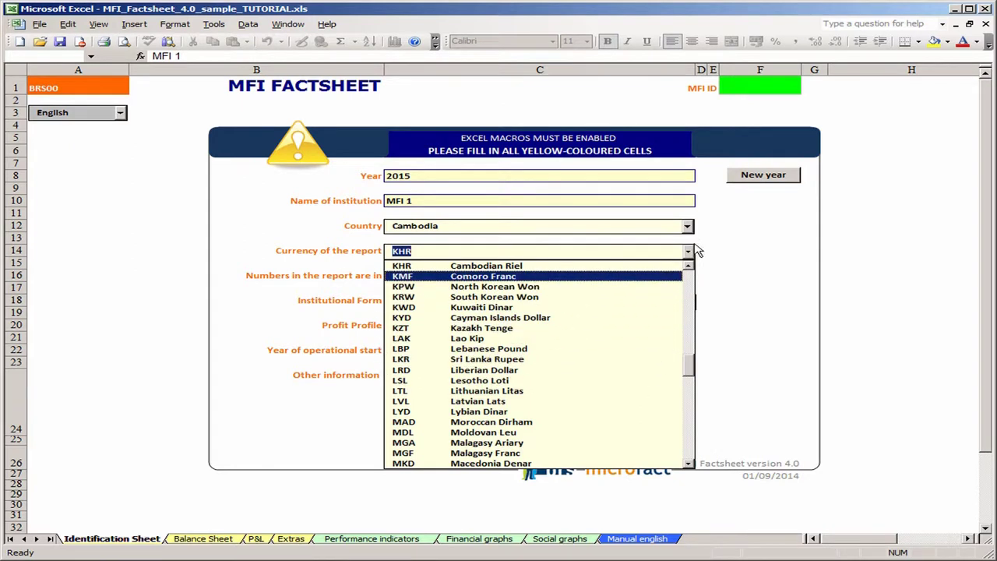
click(687, 251)
- Examine the Balance Sheet's liabilities section and the Profit and Loss statement across its reporting periods
click(228, 541)
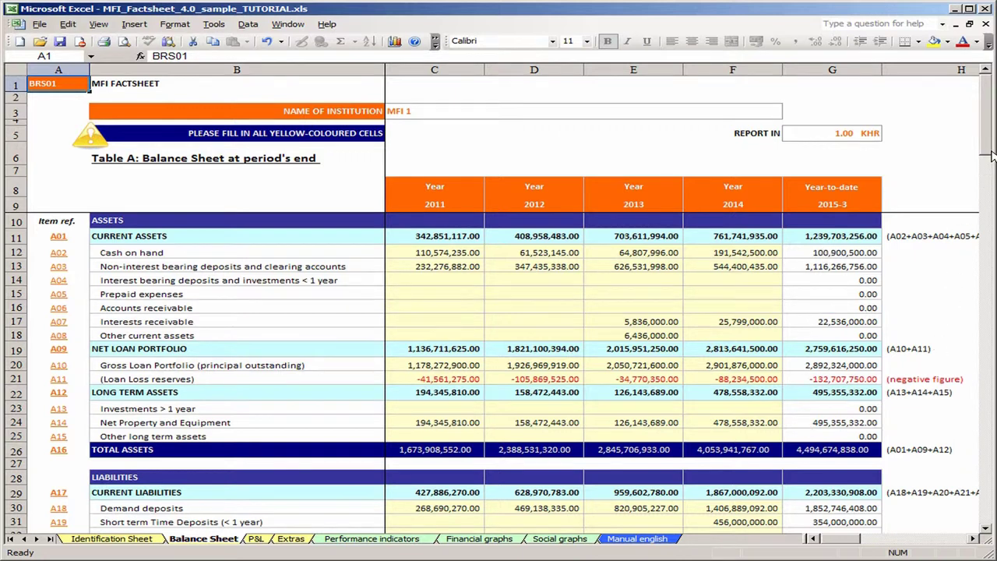
scroll(977, 233, down, 5)
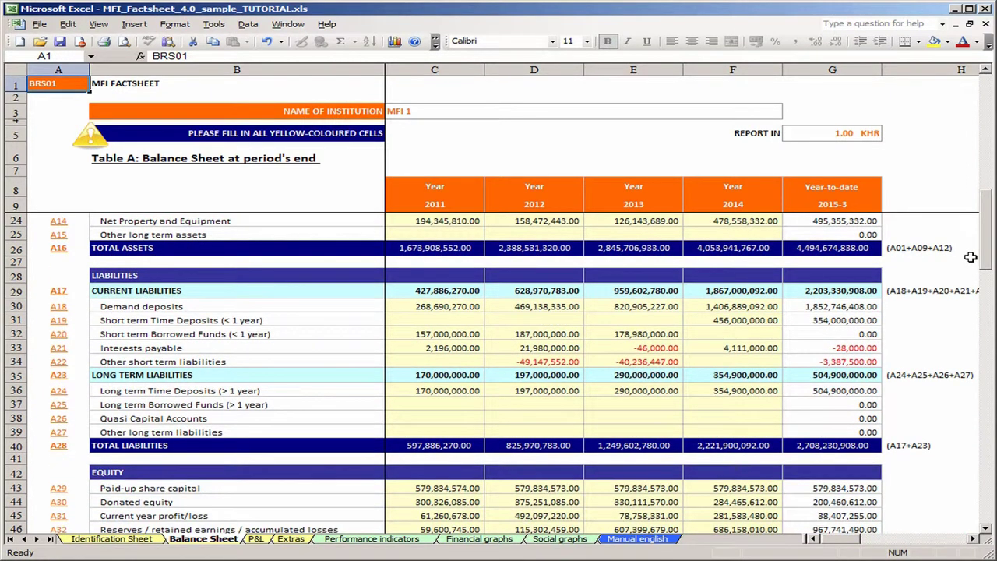
click(251, 321)
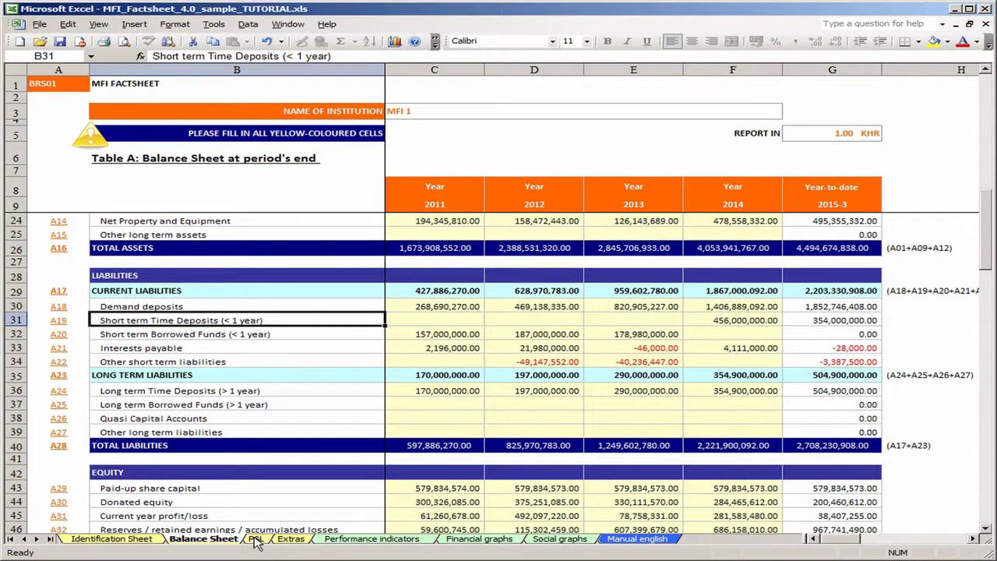
click(611, 357)
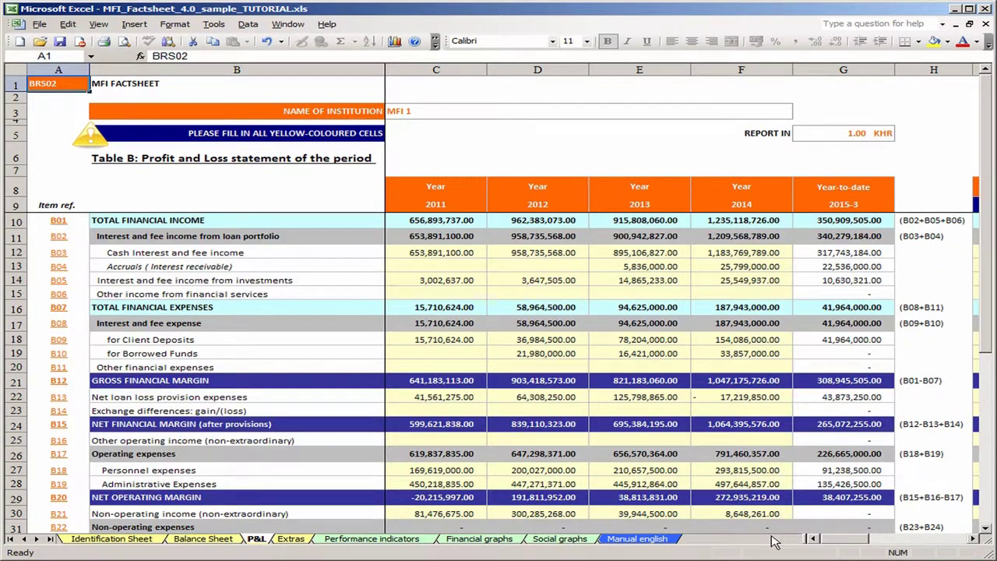
drag(837, 545, 881, 542)
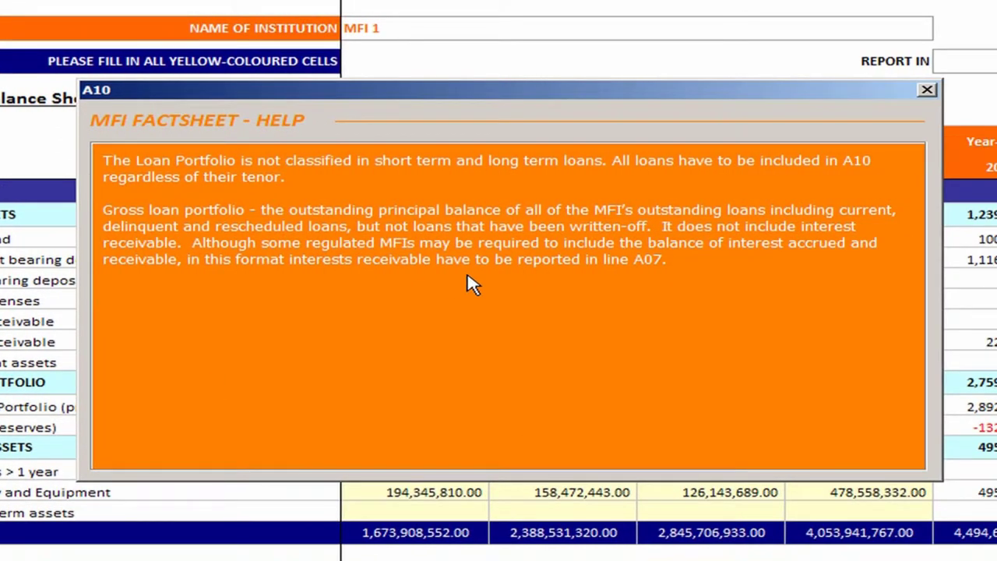
- Close the help note for Balance Sheet item A10
click(927, 90)
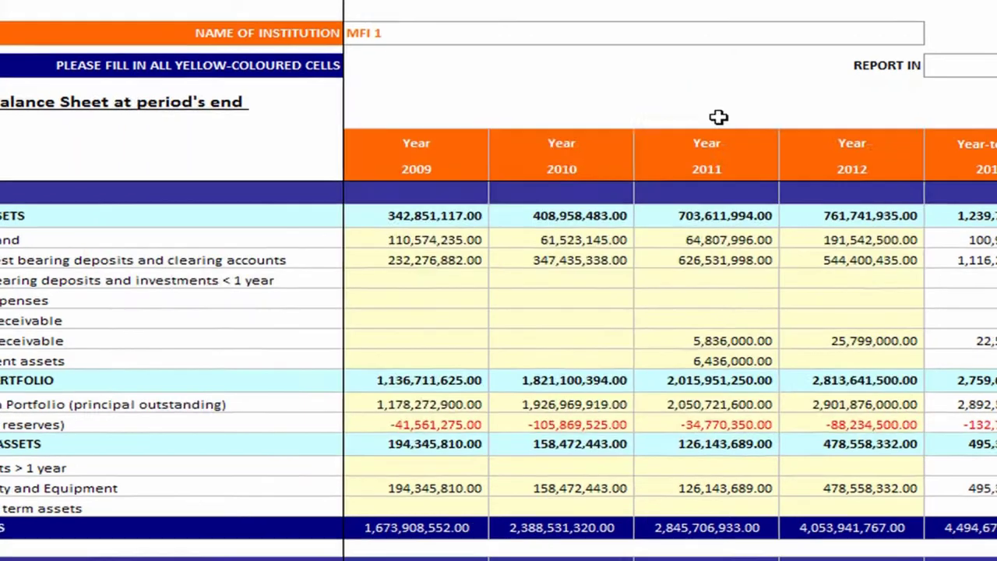
click(61, 393)
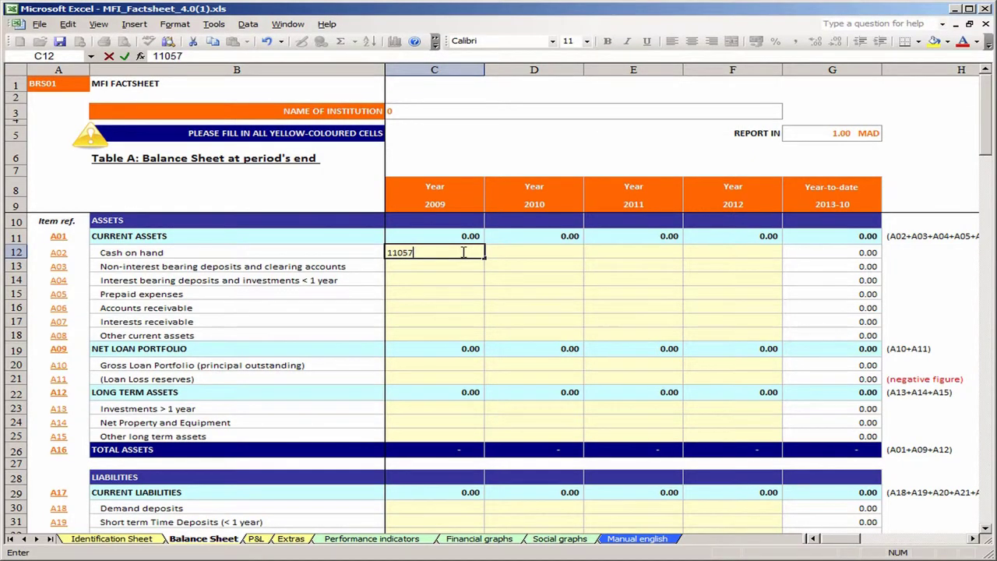
- Enter the 2009 values 110574235 for Cash on hand and 232276882 for Non-interest bearing deposits and clearing accounts
text(4,)
text(235)
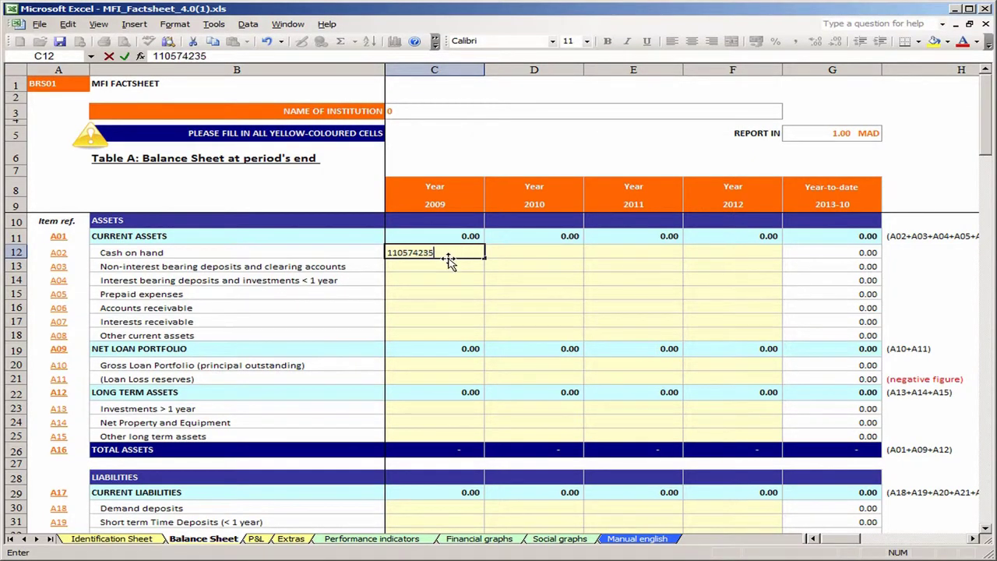
key(Return)
text(232,276,)
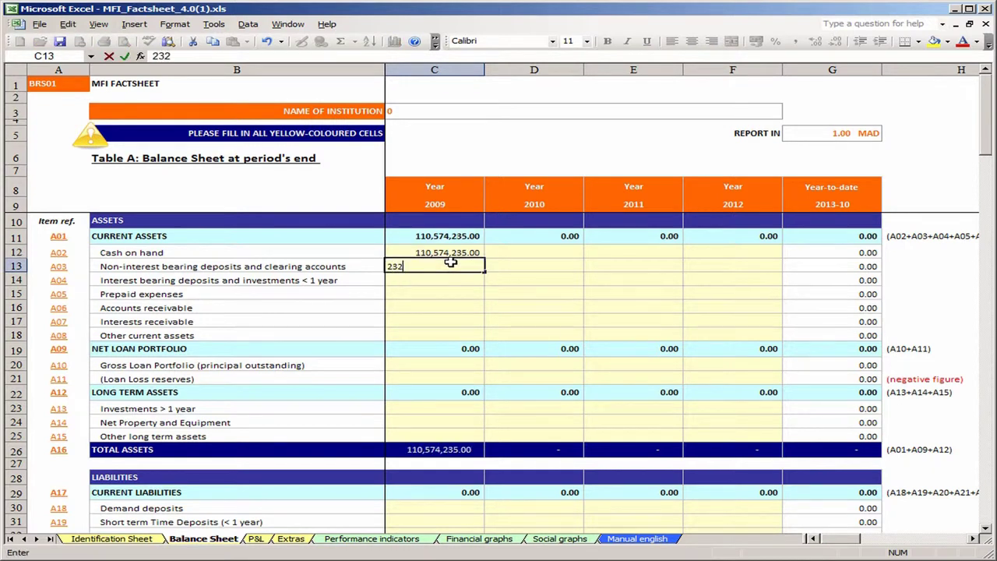
text(882)
key(Return)
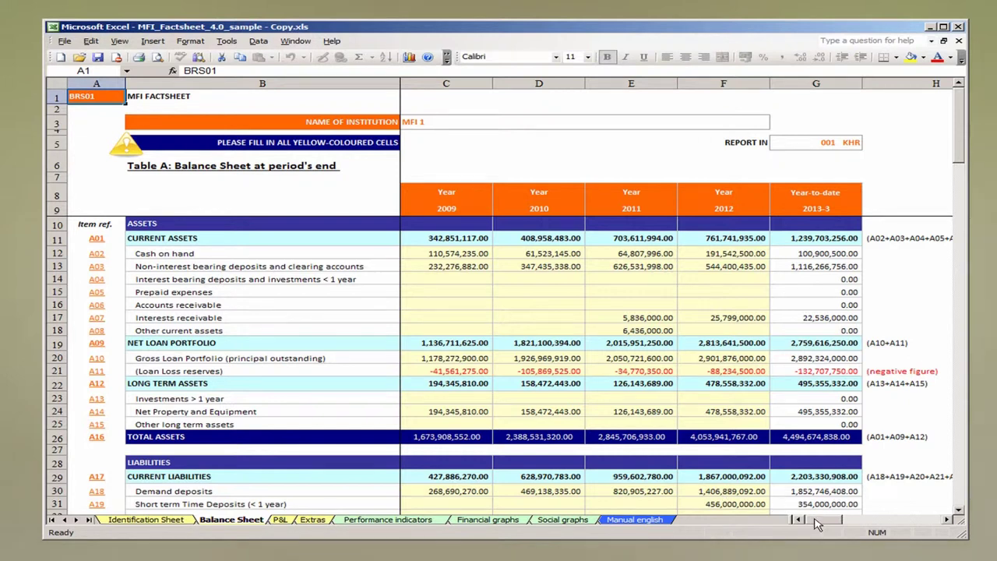
- Examine the sample Balance Sheet's monthly year-to-date columns and return to the annual figures
drag(818, 523, 858, 523)
drag(957, 148, 955, 261)
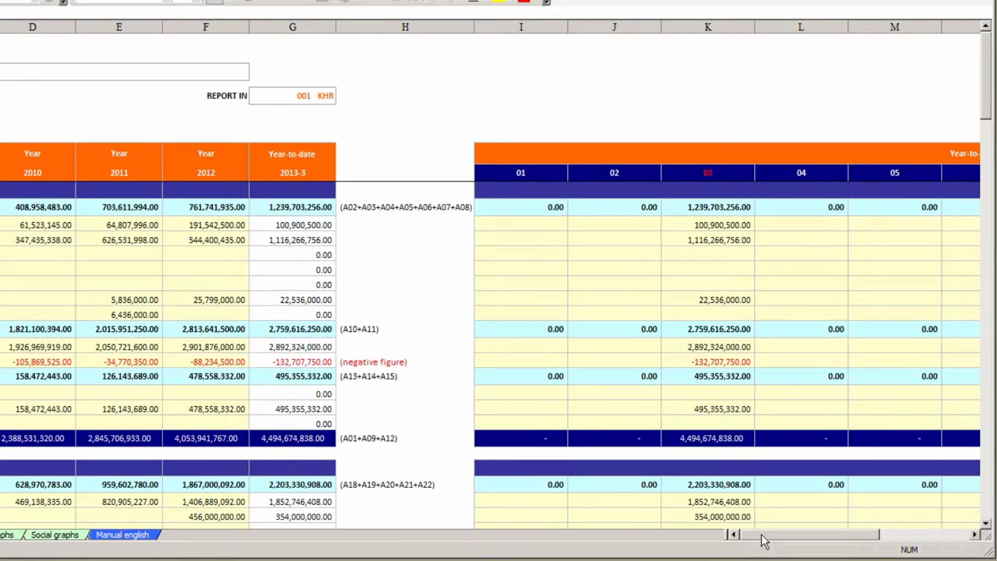
drag(764, 542, 788, 542)
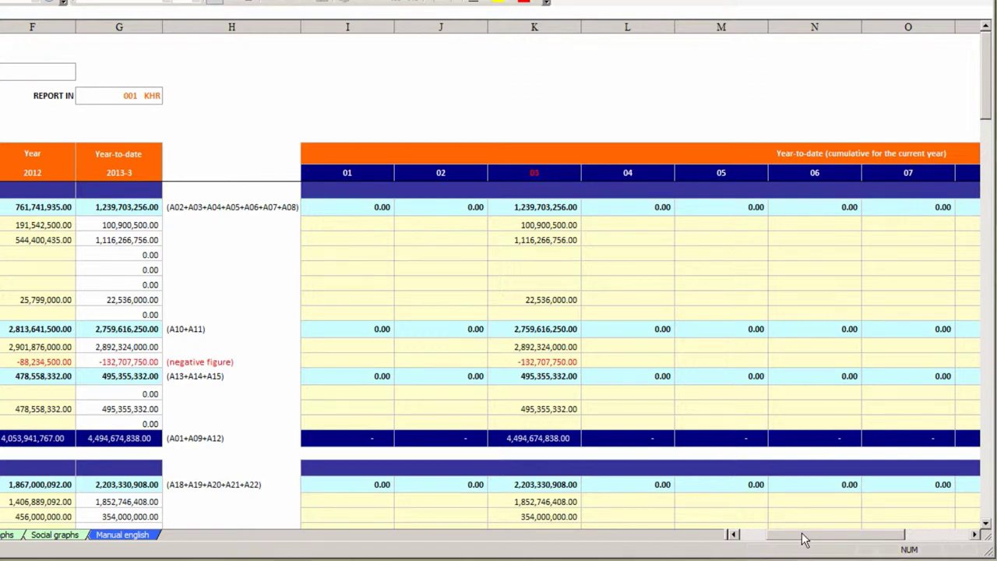
drag(804, 539, 763, 540)
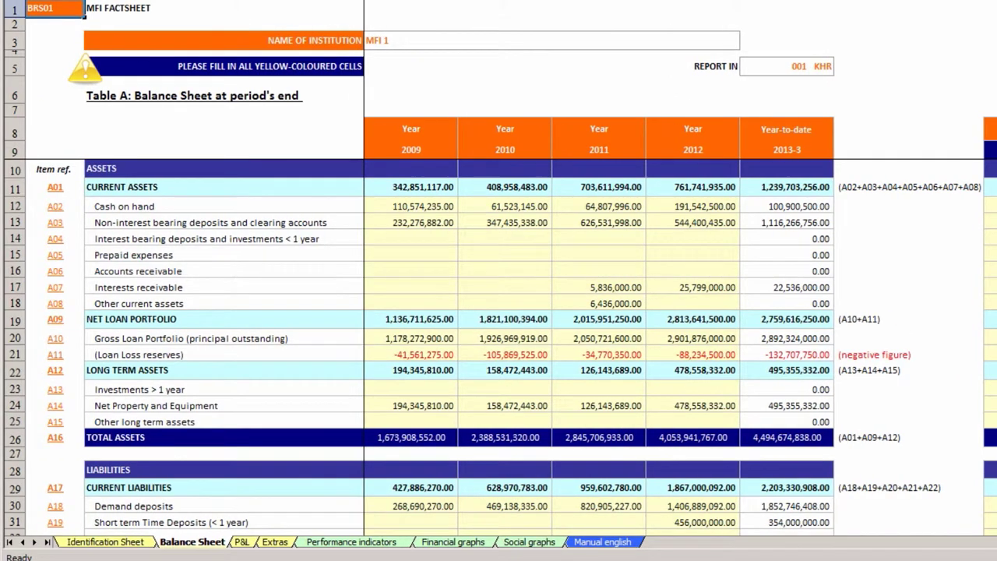
- Start a new year from the Identification Sheet, saving the workbook as MFI_Factsheet_4.0_sample - Copy.xls
click(124, 543)
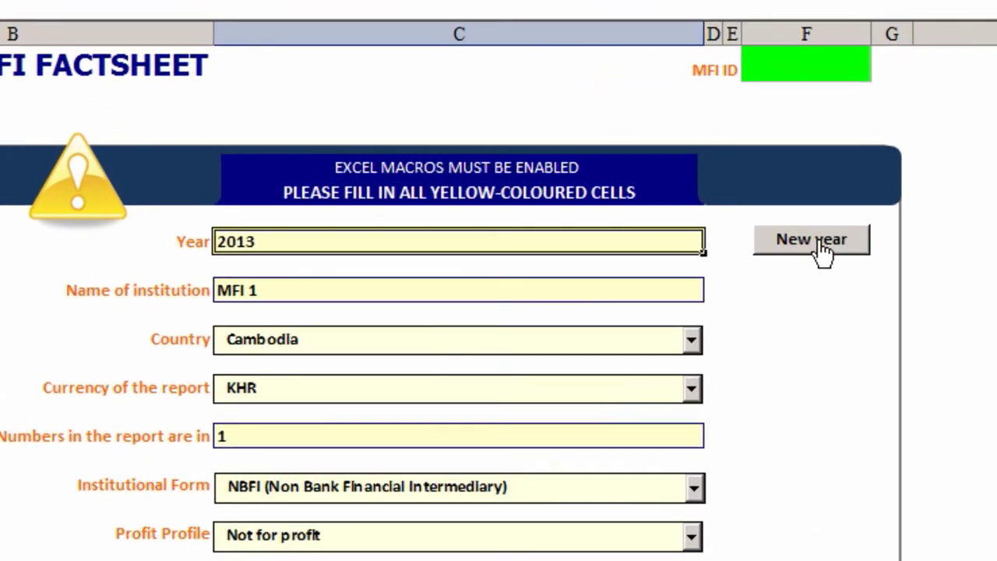
click(811, 240)
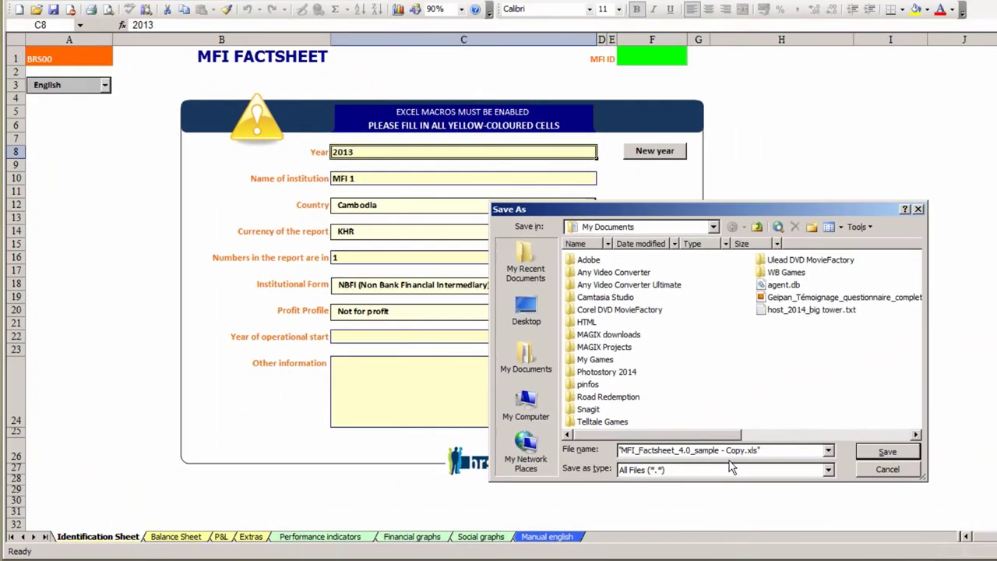
click(886, 452)
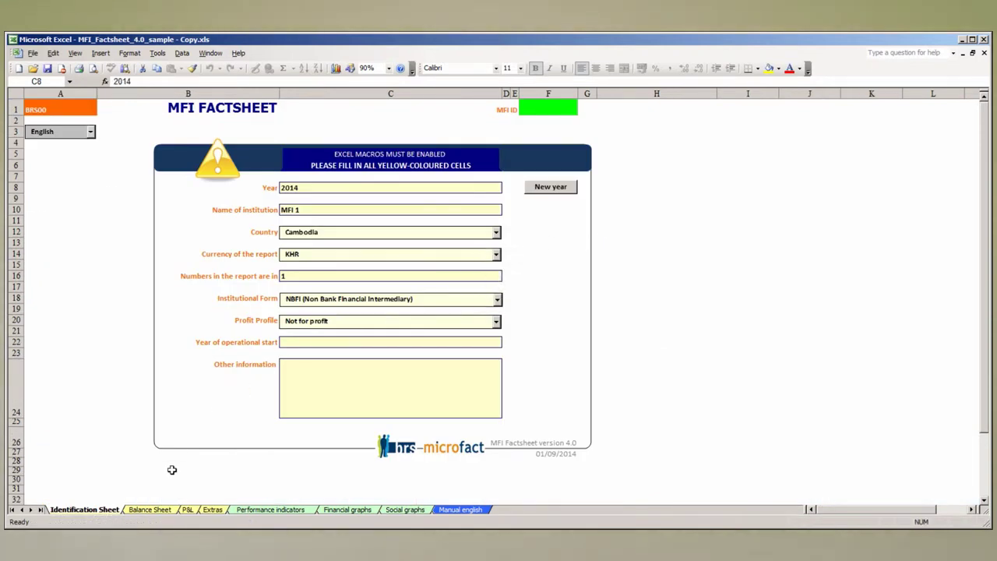
- View the Balance Sheet's annual columns and its monthly year-to-date columns
click(153, 510)
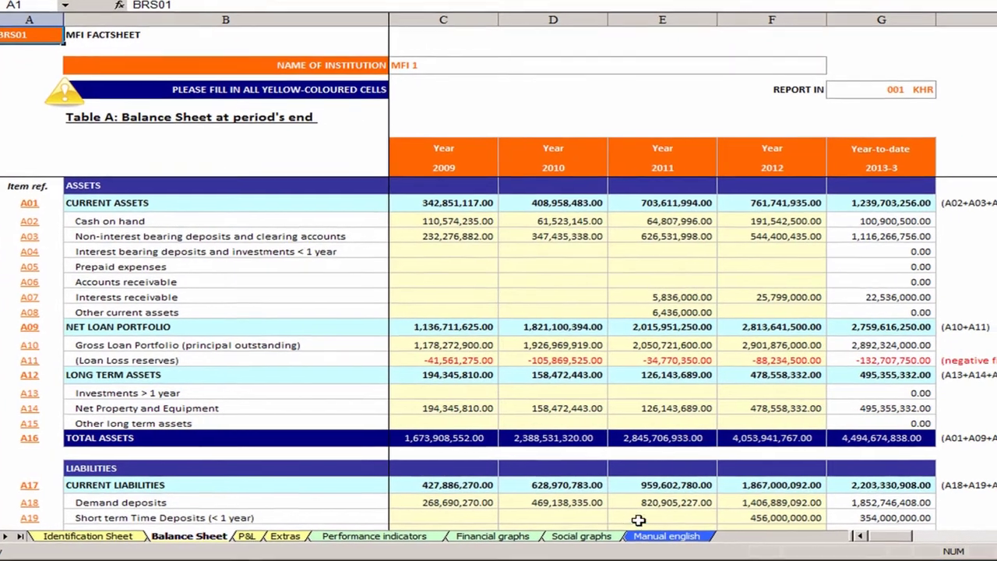
drag(923, 539, 948, 539)
drag(876, 543, 890, 543)
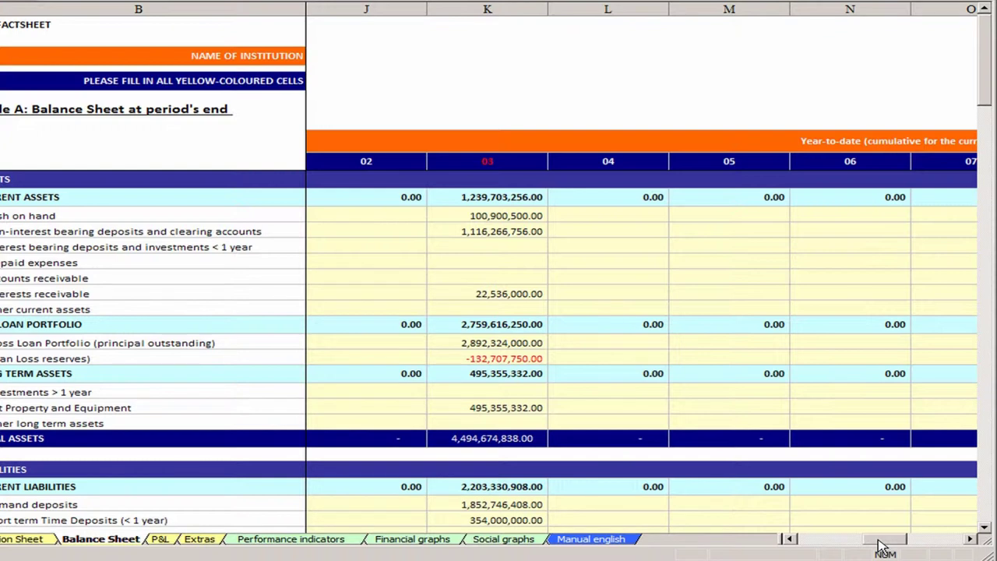
drag(880, 545, 814, 543)
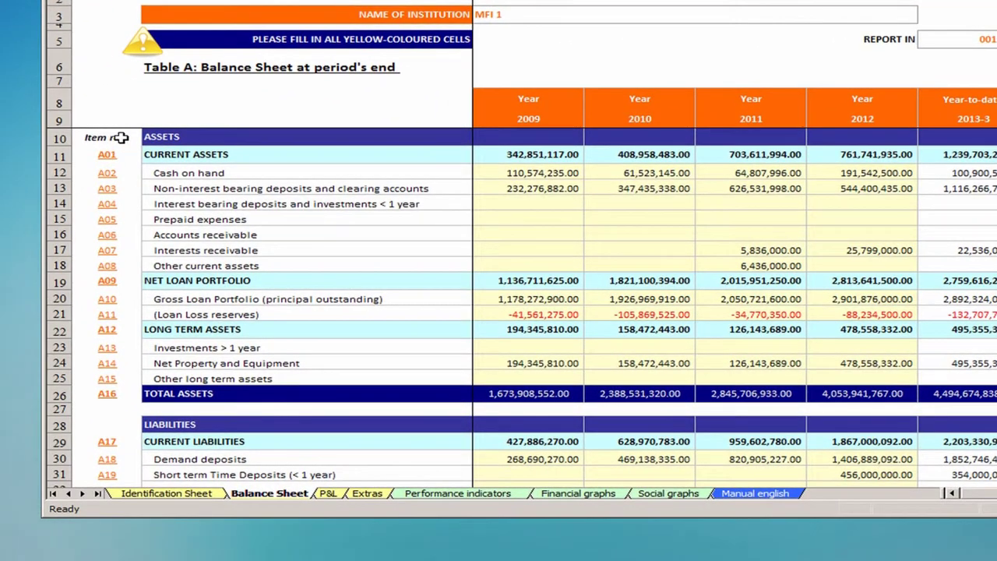
- Go through the Balance Sheet's item references and open the help note for Gross Loan Portfolio, item A10
click(74, 148)
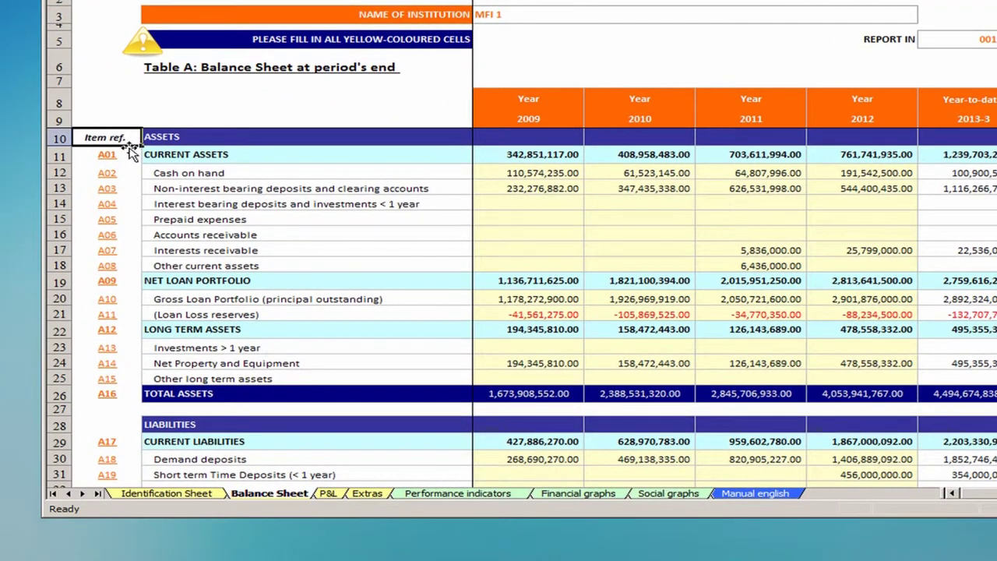
click(78, 165)
key(Down)
key(Down)
key(Down)
key(Down)
key(Down)
key(Down)
key(Down)
key(Down)
key(Down)
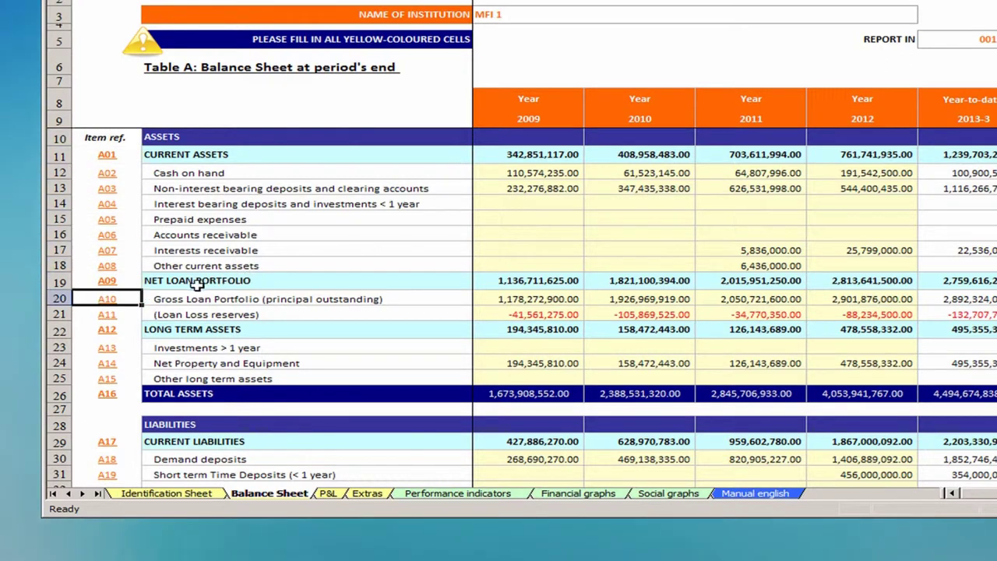
click(115, 300)
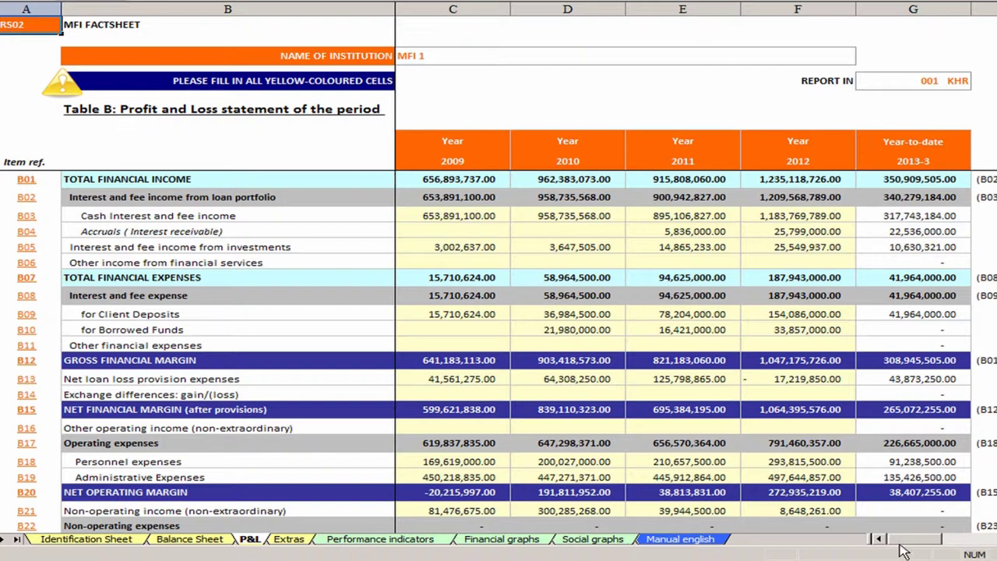
- Check the Profit and Loss statement's monthly year-to-date columns and open the help note for item B08, Interest and fee expense
drag(928, 546, 966, 548)
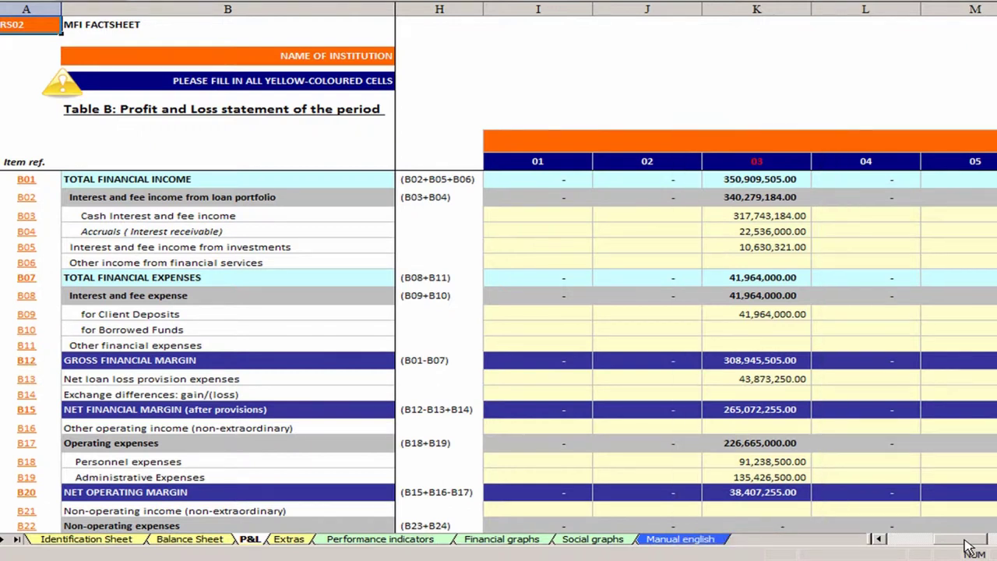
drag(962, 548, 957, 548)
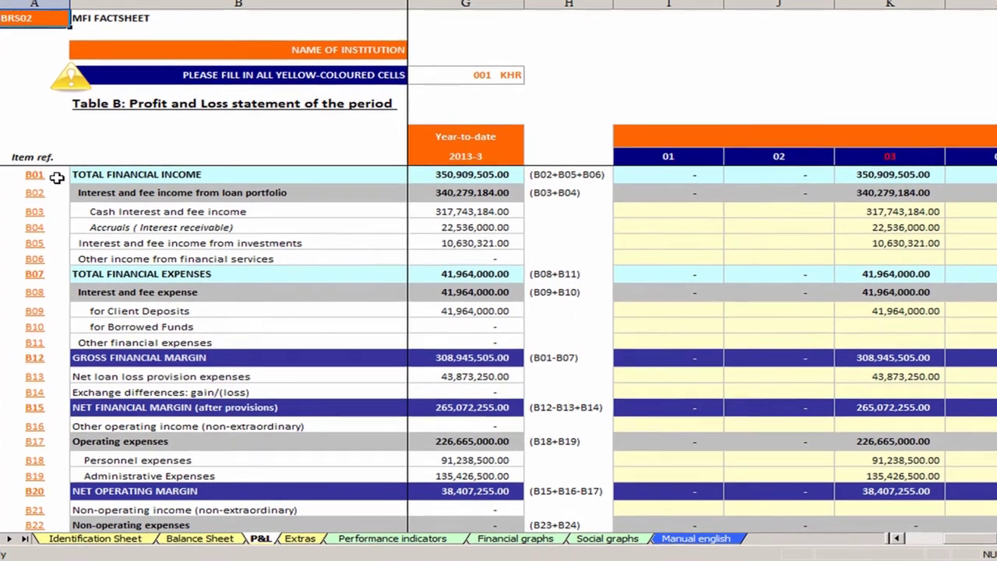
click(57, 178)
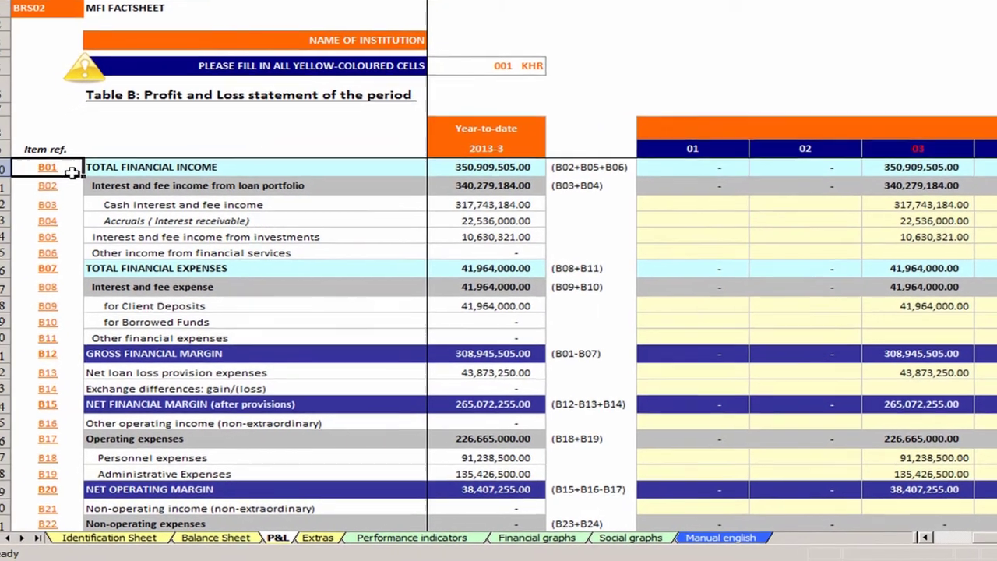
key(Down)
key(Down)
key(Down)
key(Down)
key(Down)
key(Down)
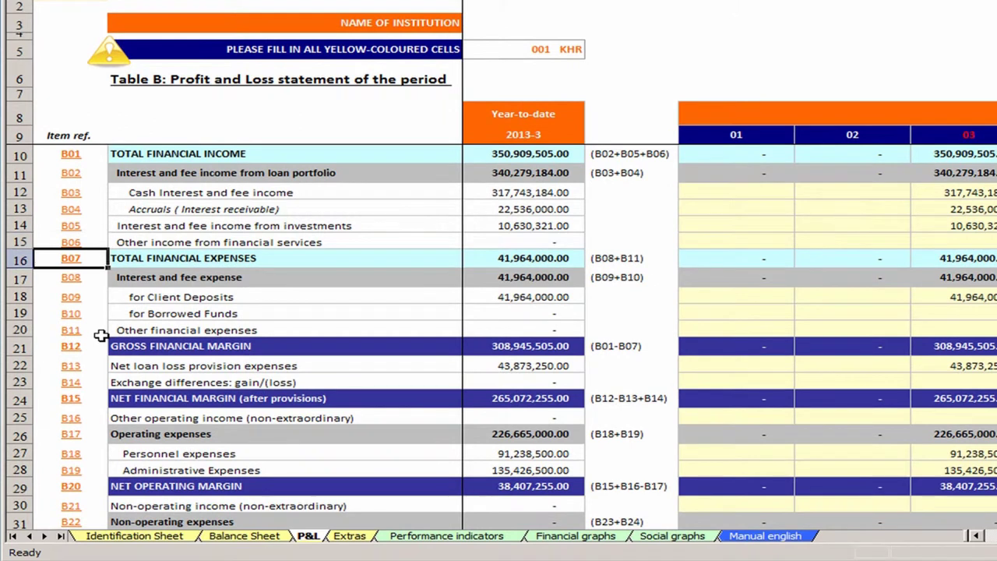
key(Down)
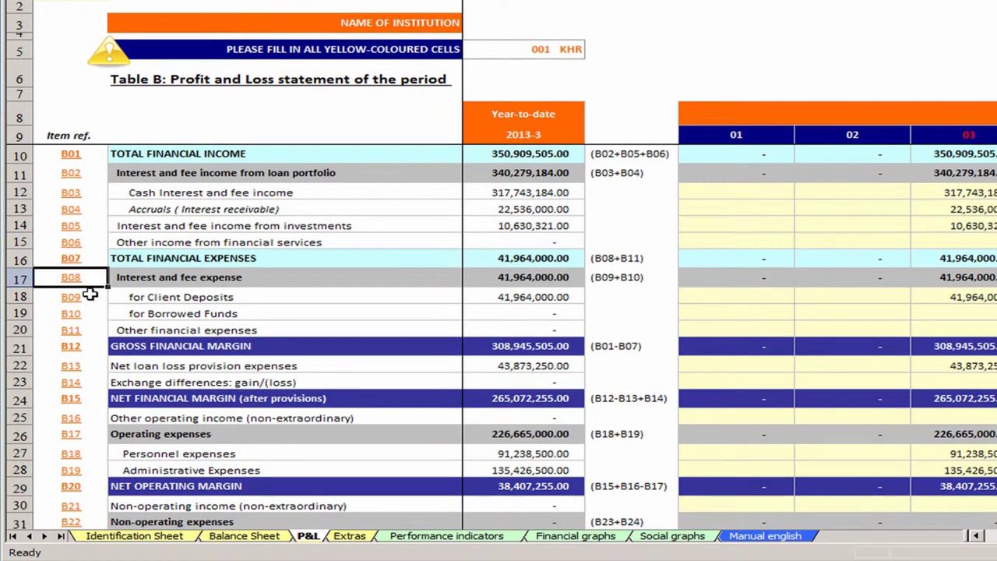
click(75, 278)
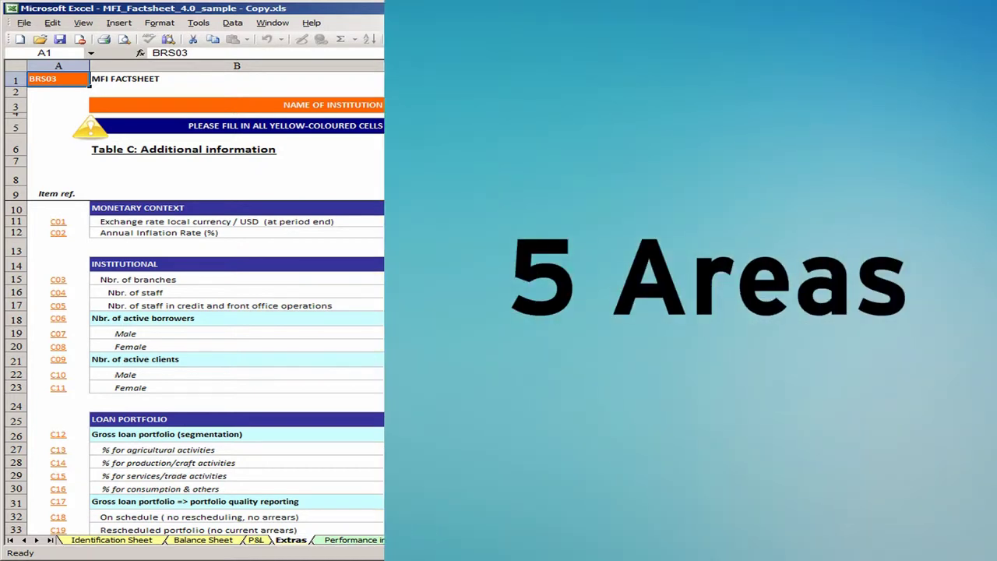
- Review the Extras sheet's section headings and open the help note for male management staff under Extra for Social Indicators
click(359, 209)
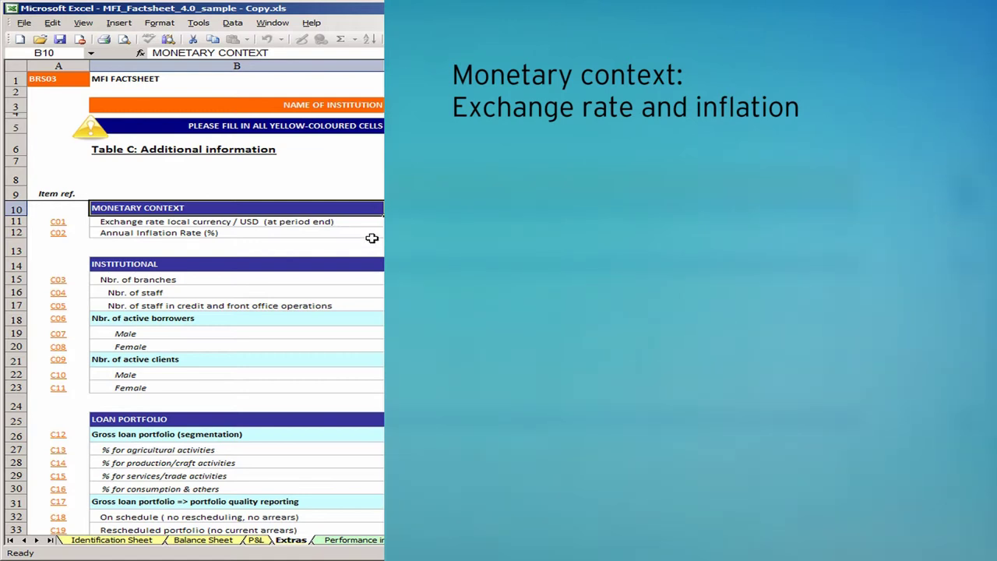
click(369, 263)
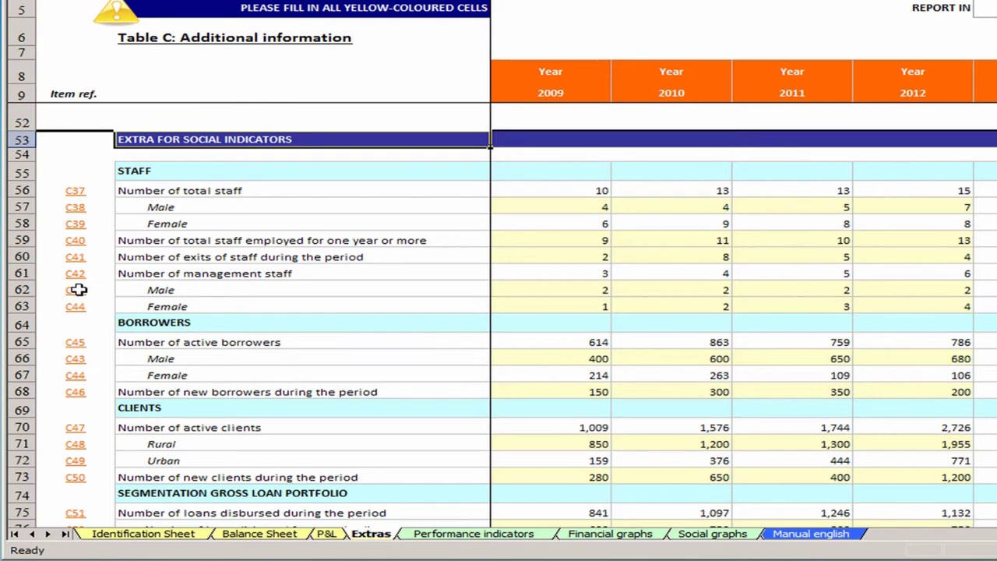
click(77, 290)
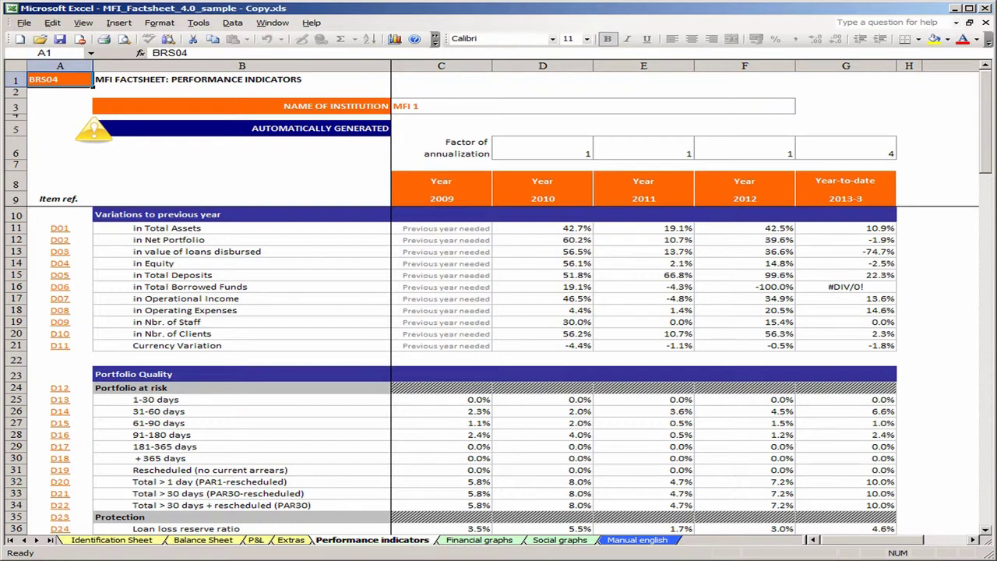
- Examine the Performance indicators sheet from Variations to previous year through Portfolio Quality, Financial Structure, Efficiency, Sustainability, Profitability and the Social Indicators
click(125, 130)
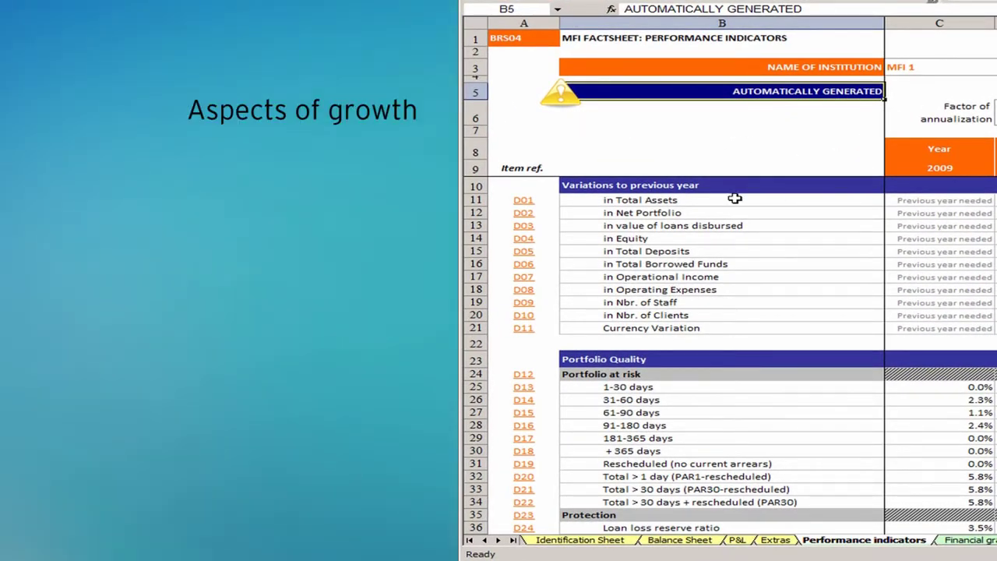
click(755, 183)
scroll(755, 184, down, 4)
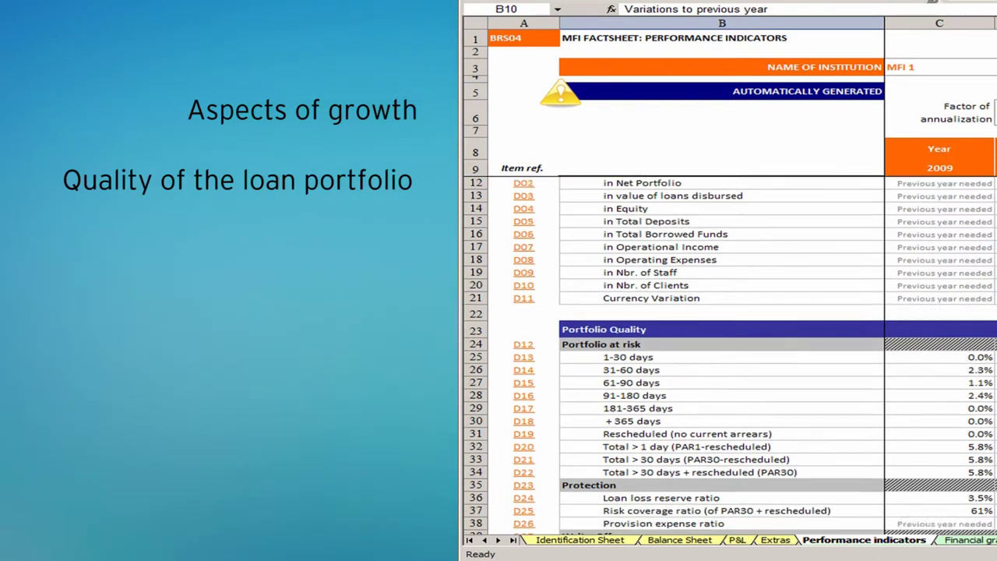
scroll(730, 356, down, 1)
scroll(730, 355, down, 5)
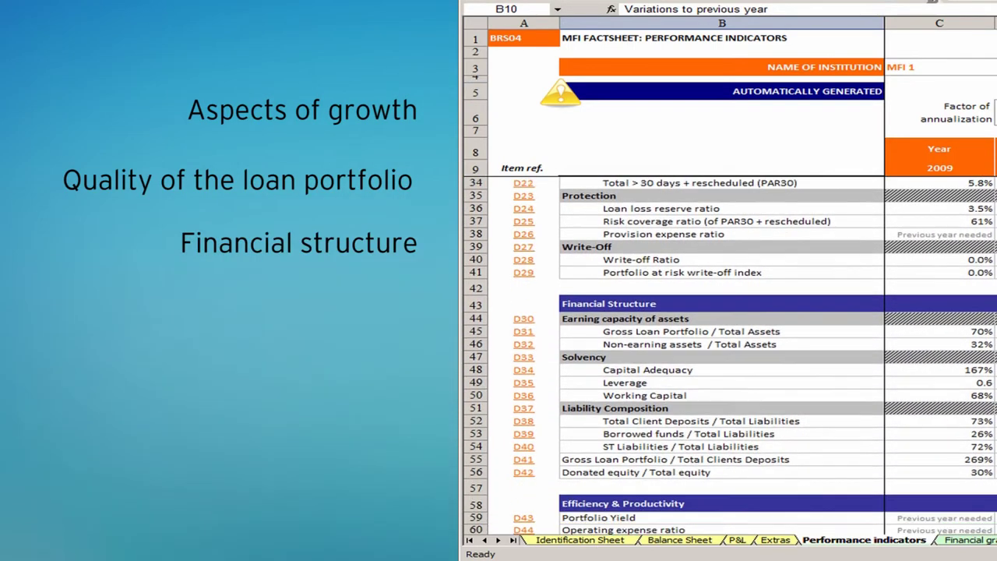
scroll(730, 355, down, 4)
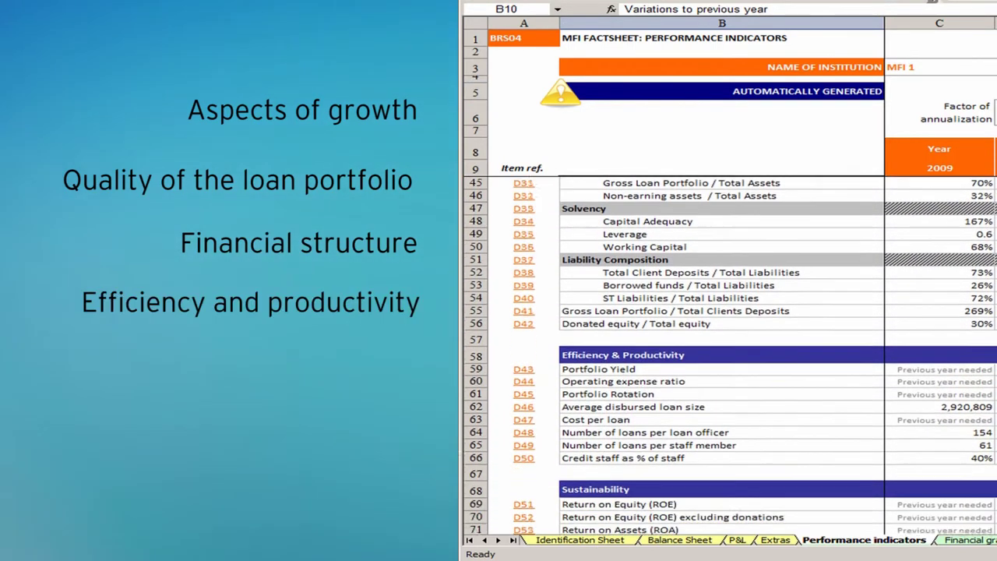
scroll(730, 355, down, 5)
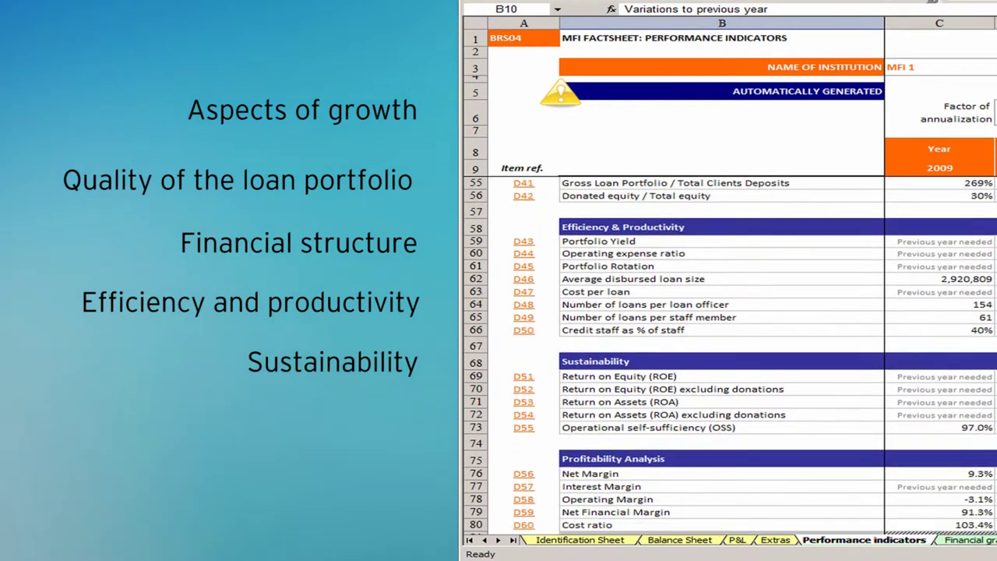
scroll(730, 355, down, 2)
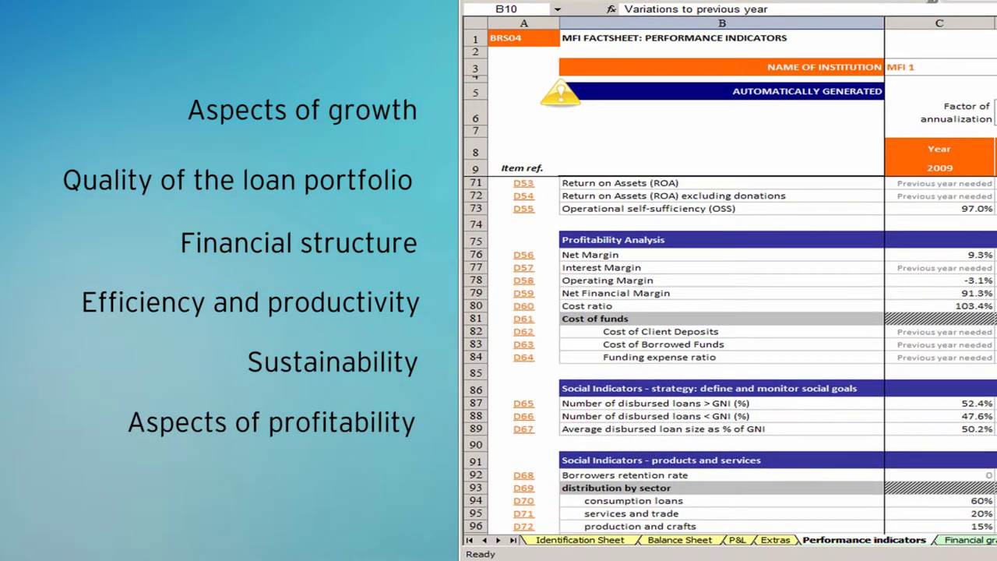
scroll(730, 355, down, 5)
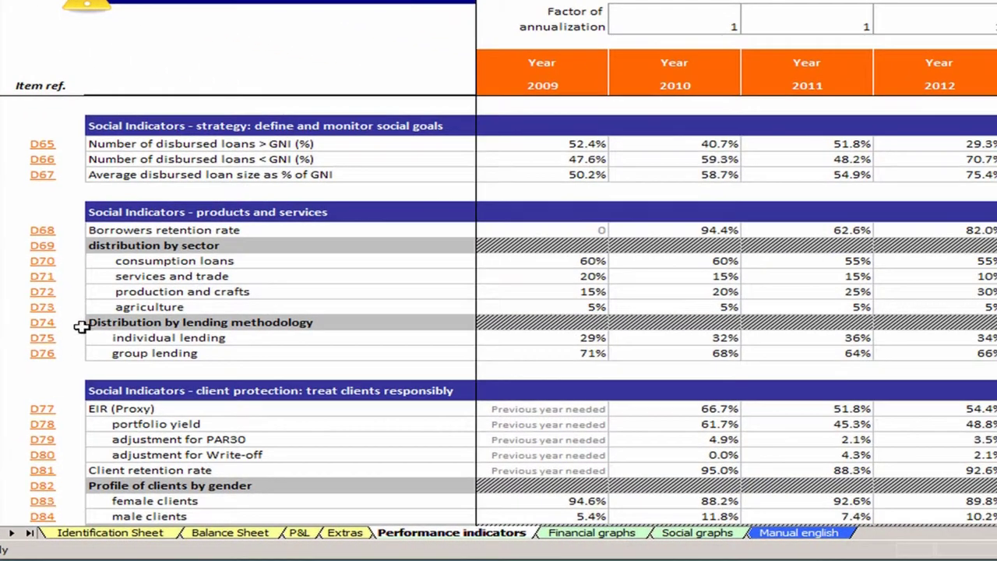
- Go through the lending methodology item references and open the help note for group lending, item D76
click(64, 322)
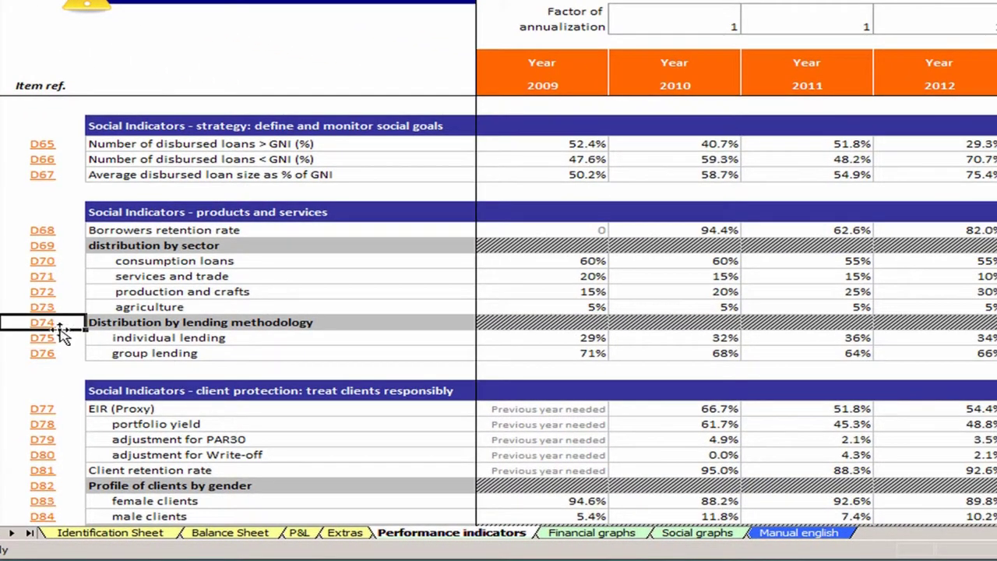
click(61, 335)
click(52, 350)
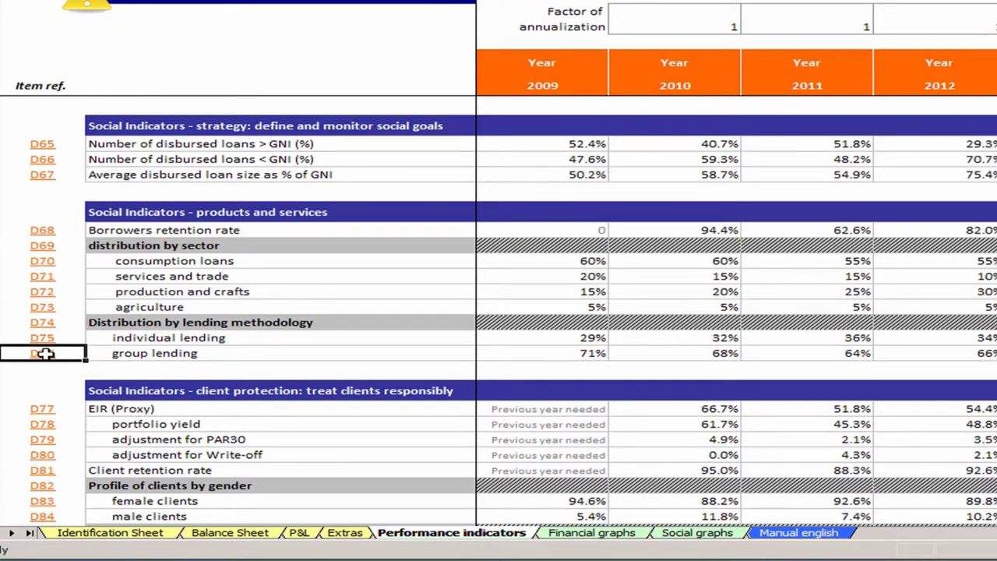
click(45, 354)
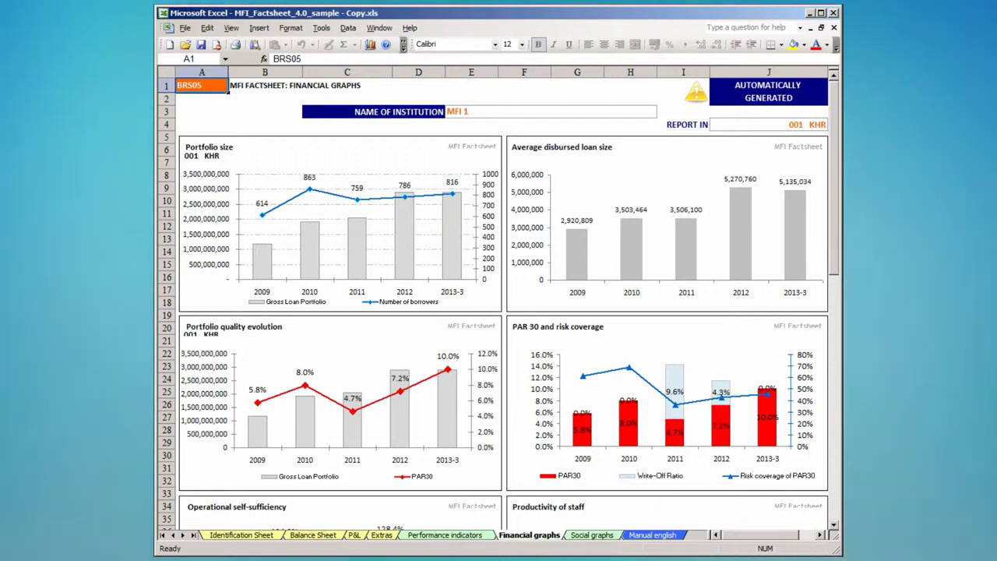
- Examine the Financial graphs sheet from portfolio size and quality through self-sufficiency, staff productivity and portfolio yield to savings evolution and funding structure
scroll(836, 202, down, 10)
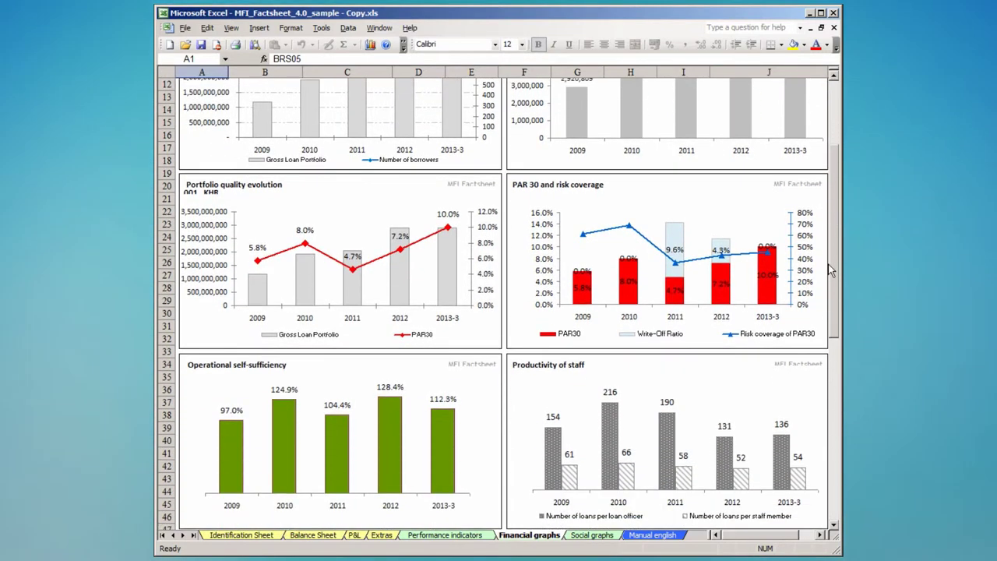
scroll(827, 387, down, 5)
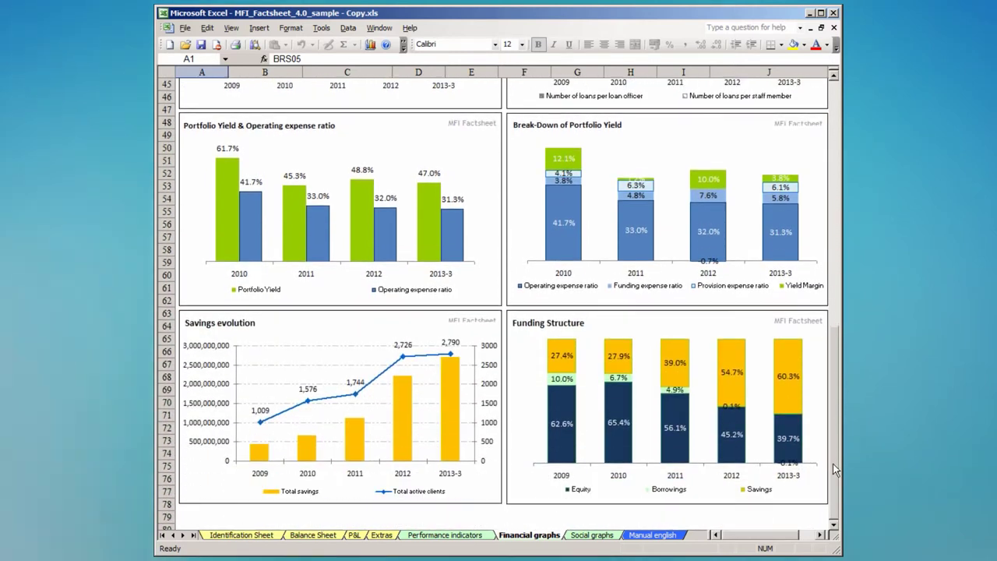
scroll(822, 273, up, 13)
scroll(820, 233, up, 3)
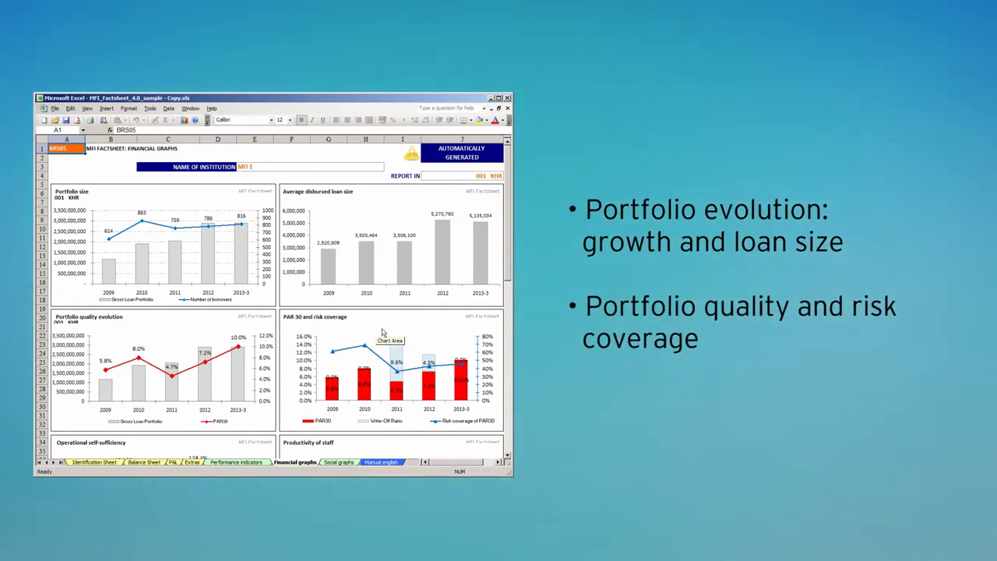
scroll(501, 383, down, 10)
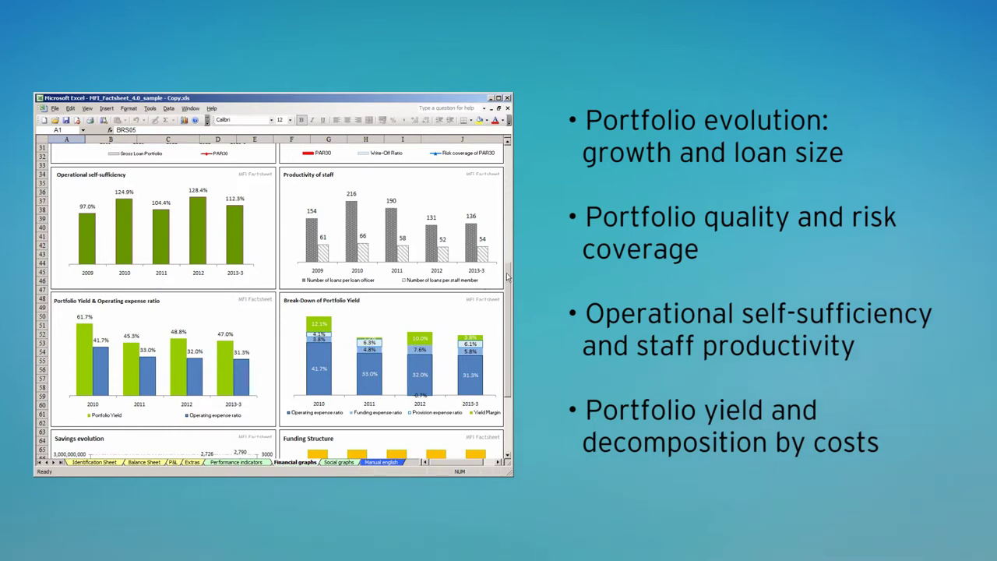
drag(507, 275, 504, 352)
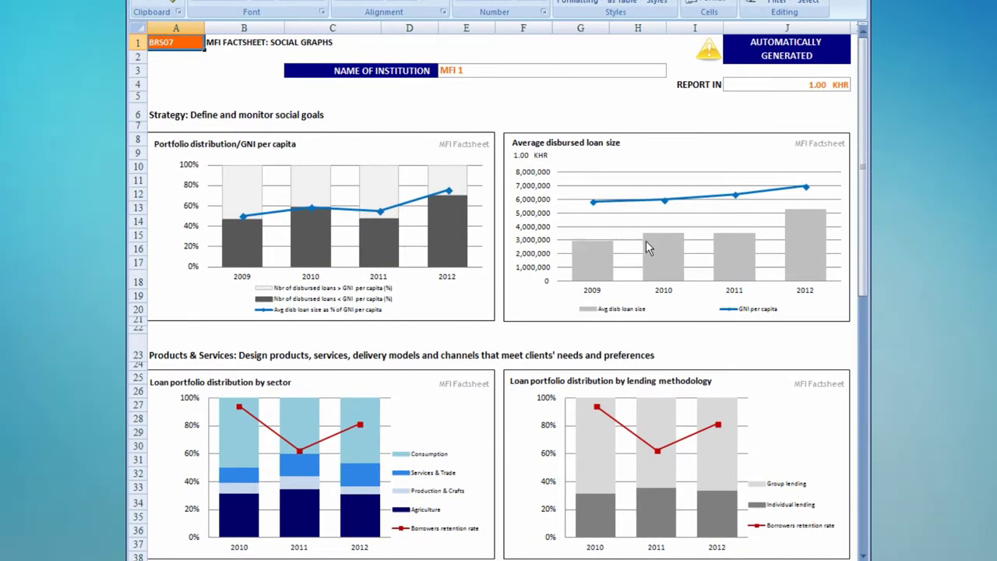
- Review the Social graphs sheet, covering the Strategy charts, the Products & Services charts and the sections below them
drag(862, 179, 863, 263)
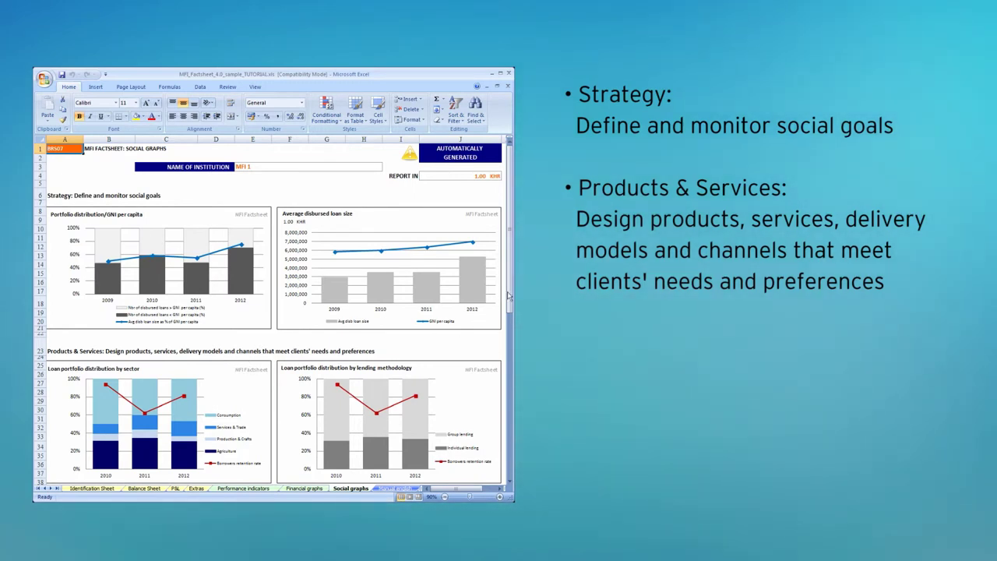
drag(510, 296, 509, 321)
scroll(489, 443, down, 1)
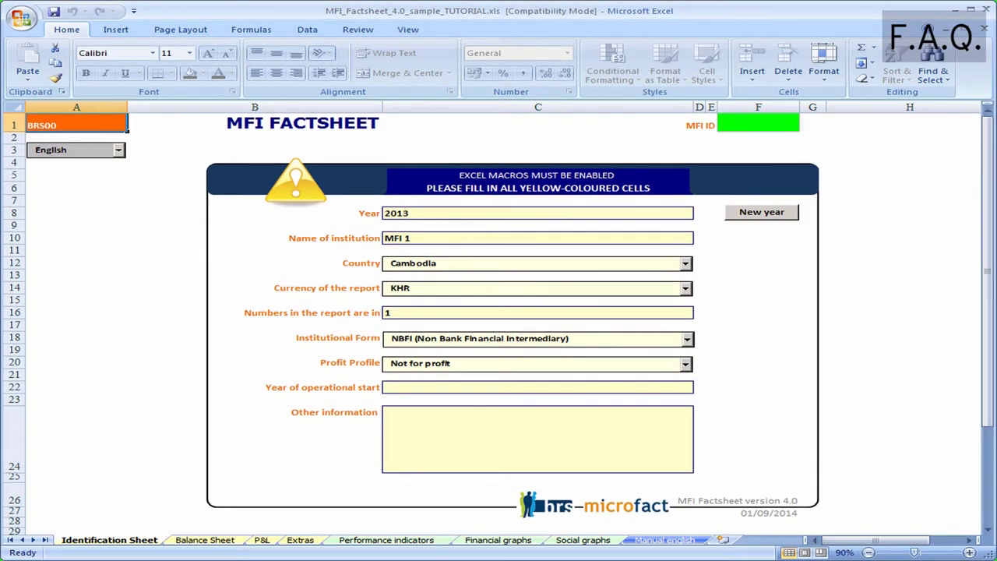
- Set the default format for saving workbooks to Excel 97-2003 Workbook (*.xls) in the Excel options
click(20, 25)
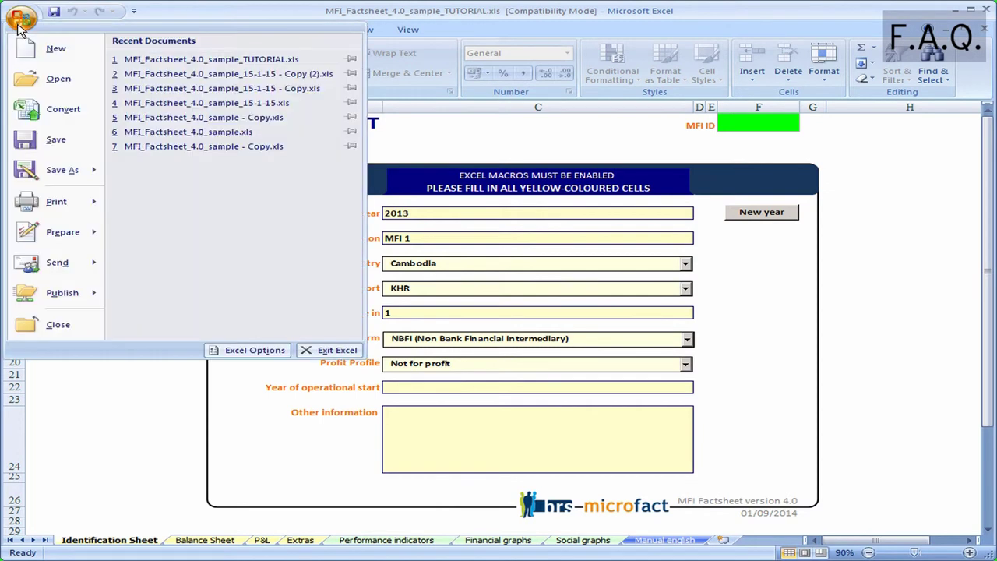
click(251, 350)
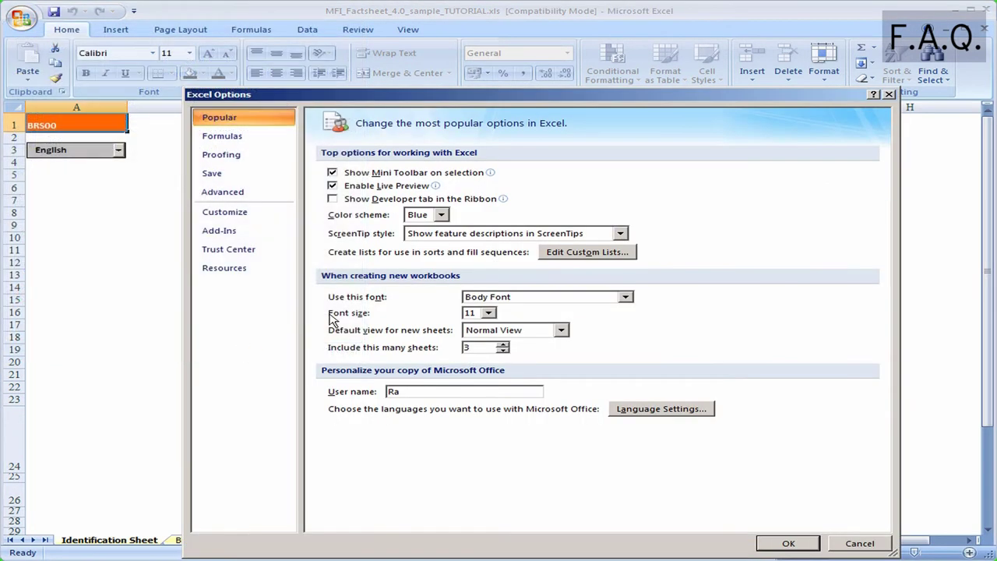
click(228, 175)
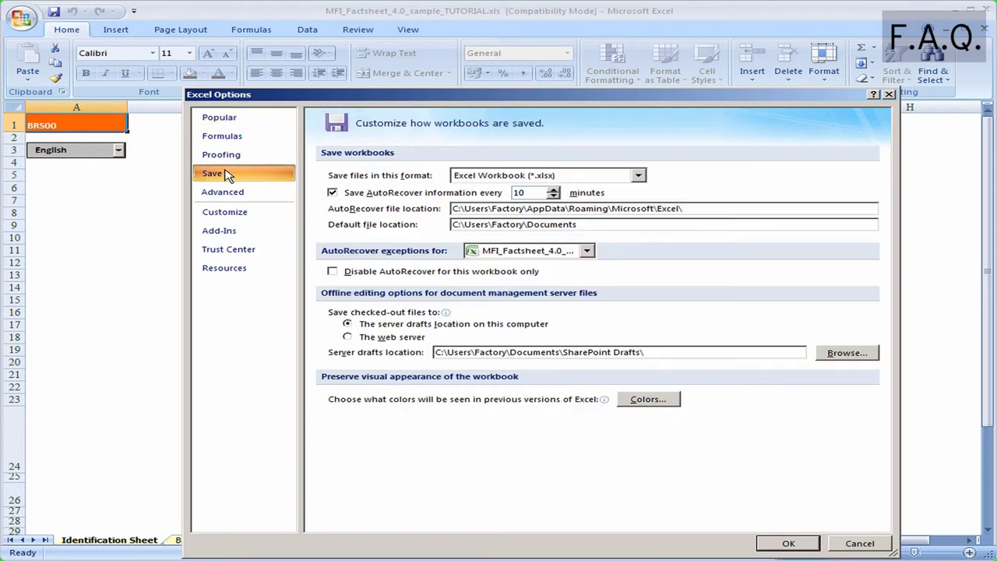
click(638, 176)
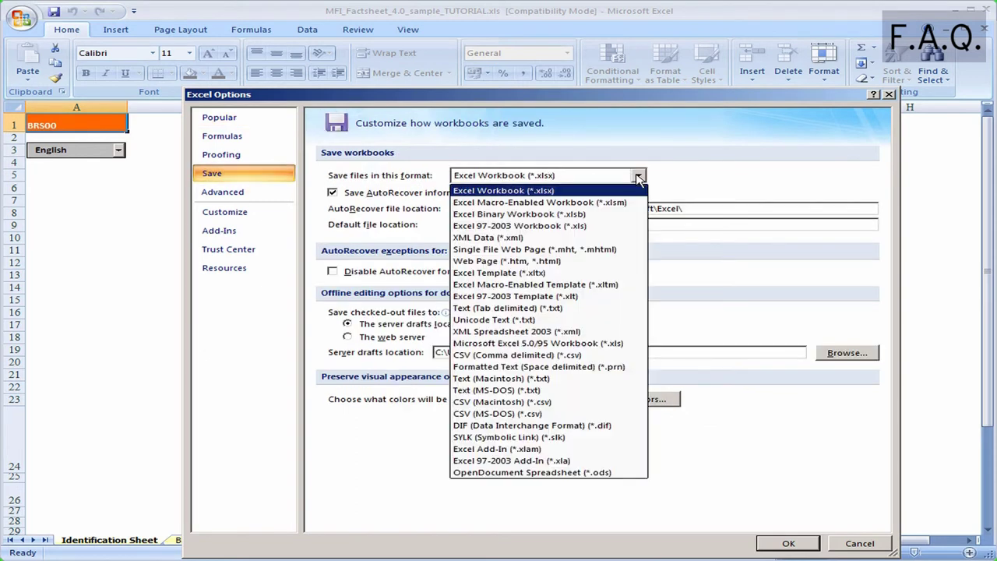
click(543, 225)
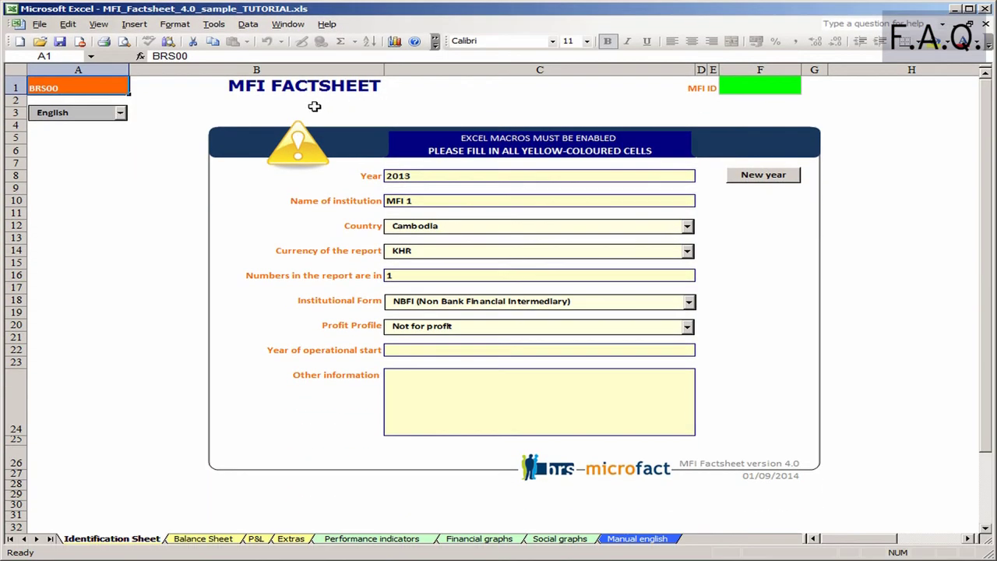
- Set the macro security level to Low in the Excel 2003 window and apply it
click(214, 24)
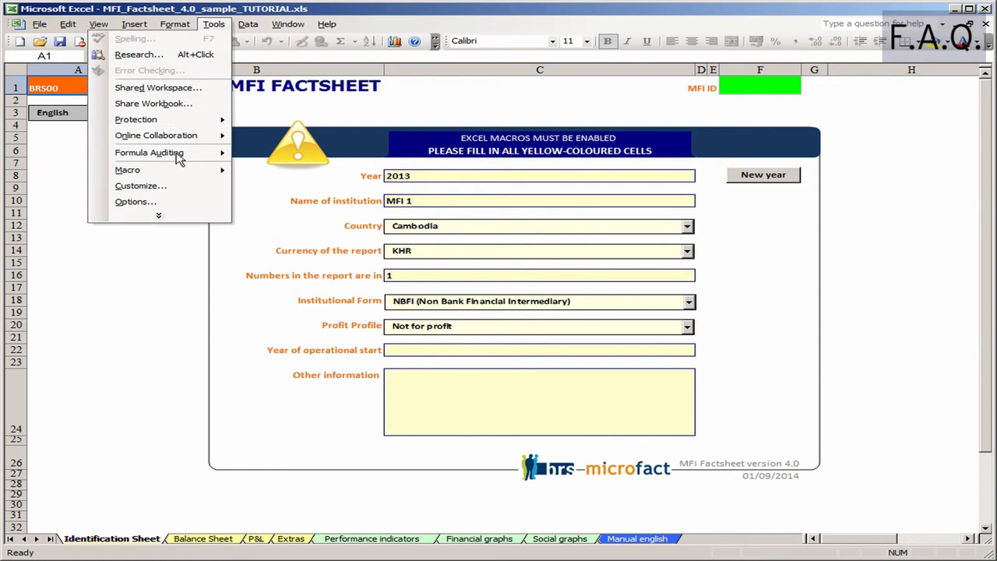
mouse_move(187, 175)
click(275, 203)
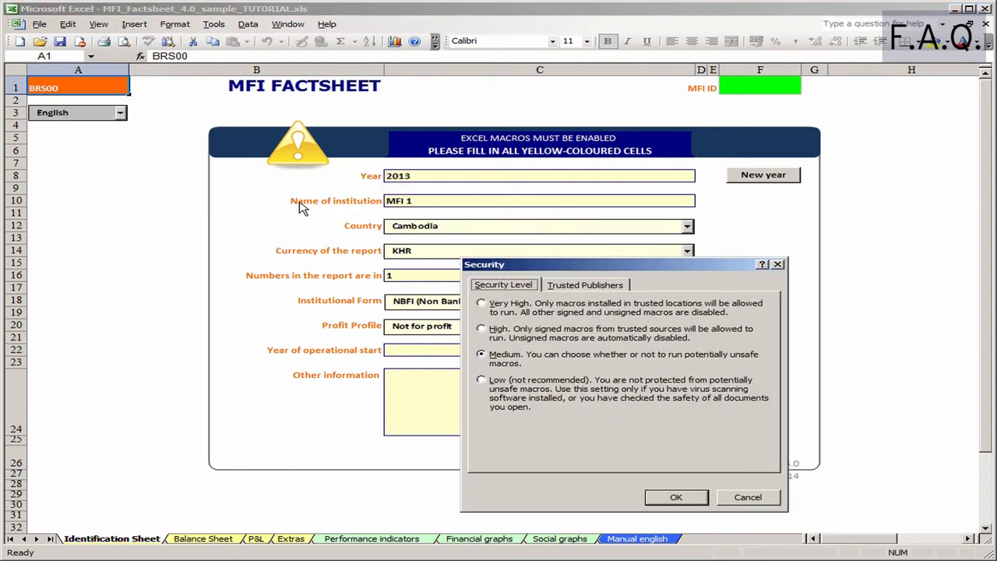
click(483, 380)
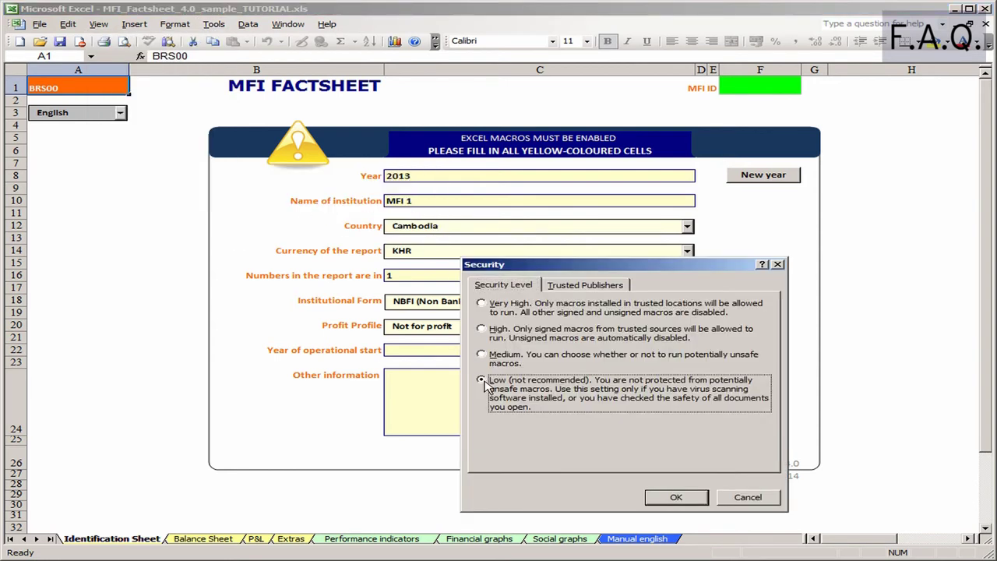
click(674, 499)
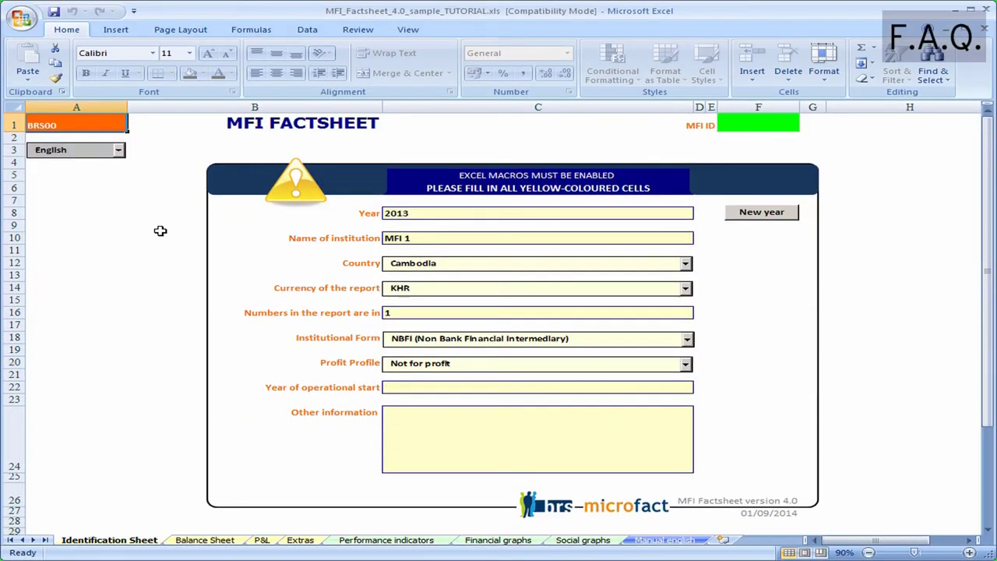
- In the Excel 2007 window's Trust Center, change the macro settings to Enable all macros
click(21, 17)
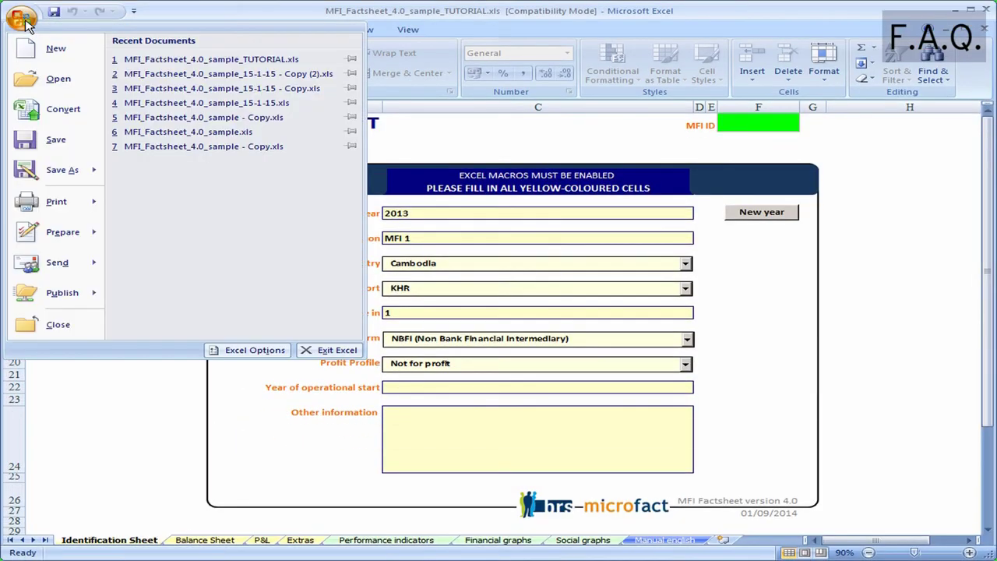
click(257, 349)
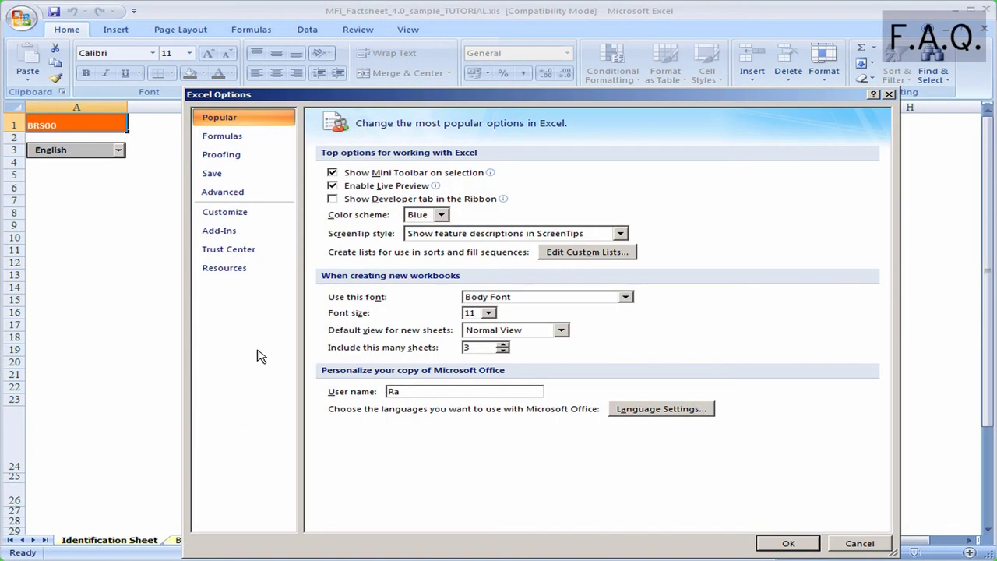
click(232, 251)
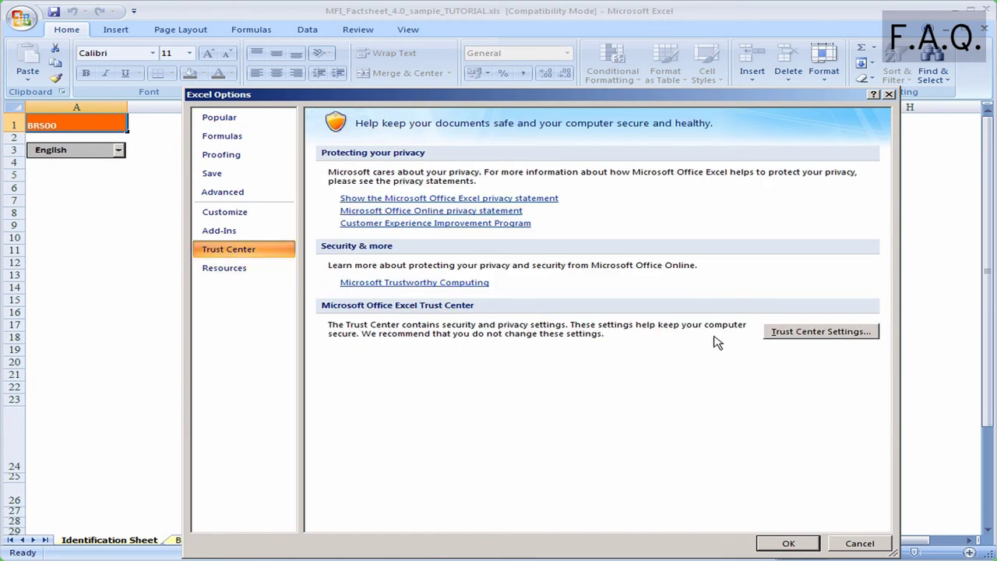
click(798, 335)
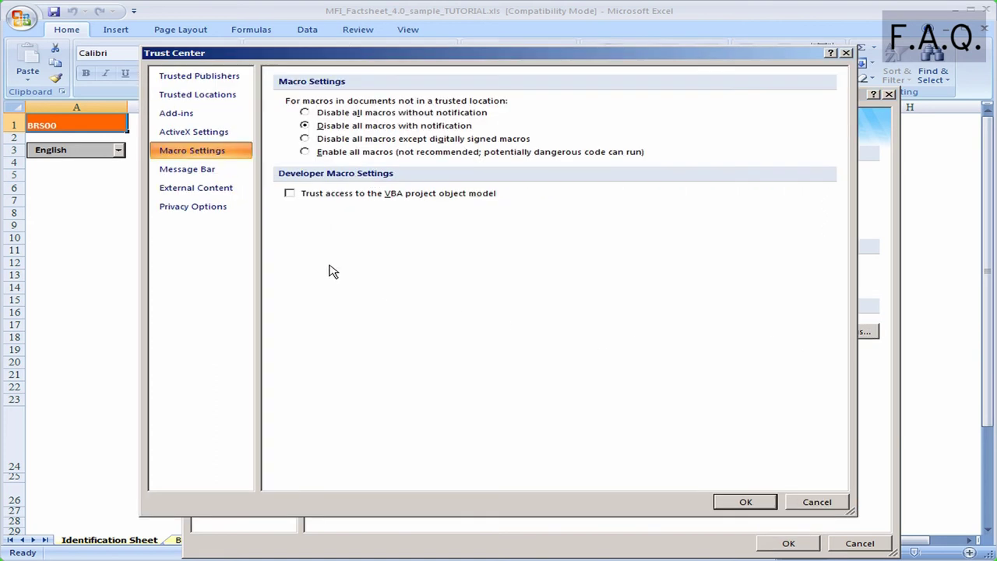
click(304, 152)
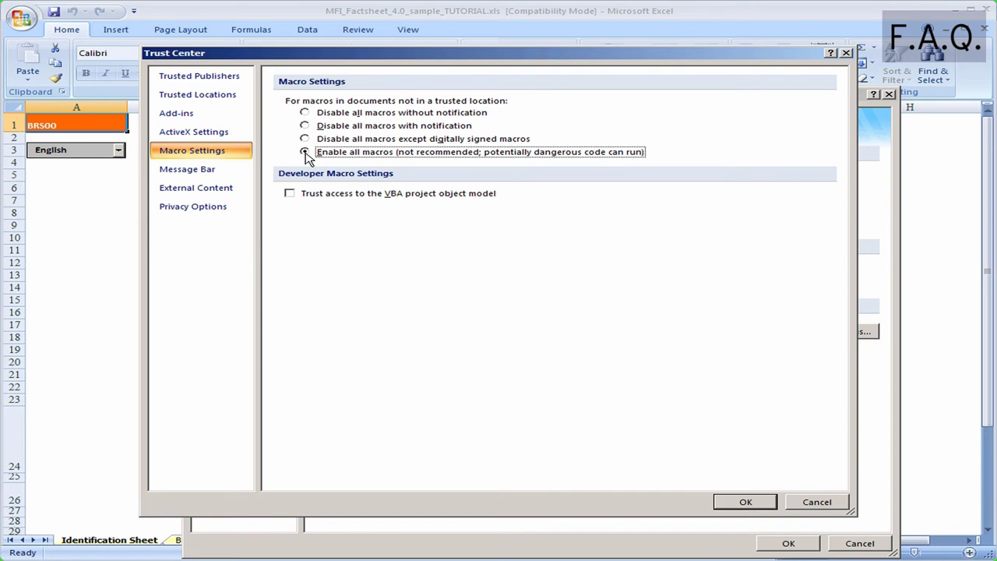